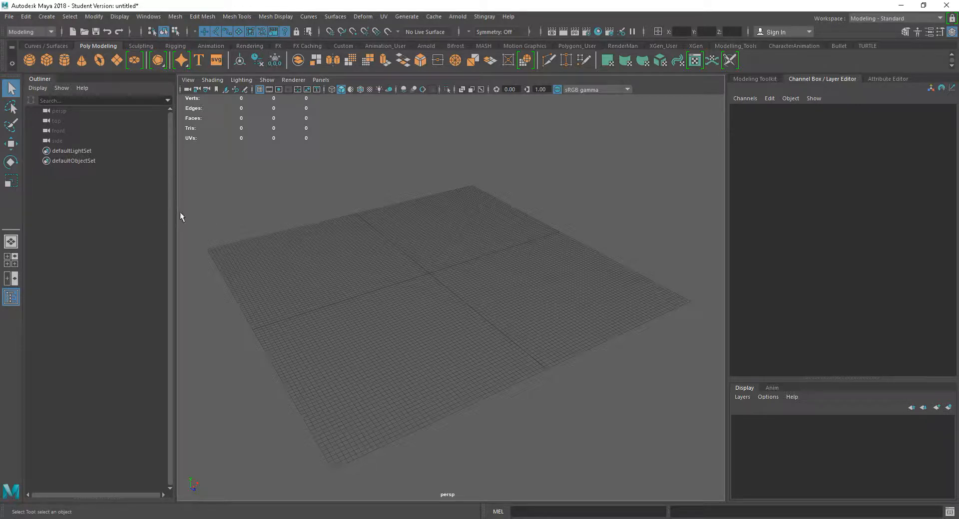
Start a new project in the Project Window and name it TestProject
left_click_drag(431, 272, 427, 269, "alt")
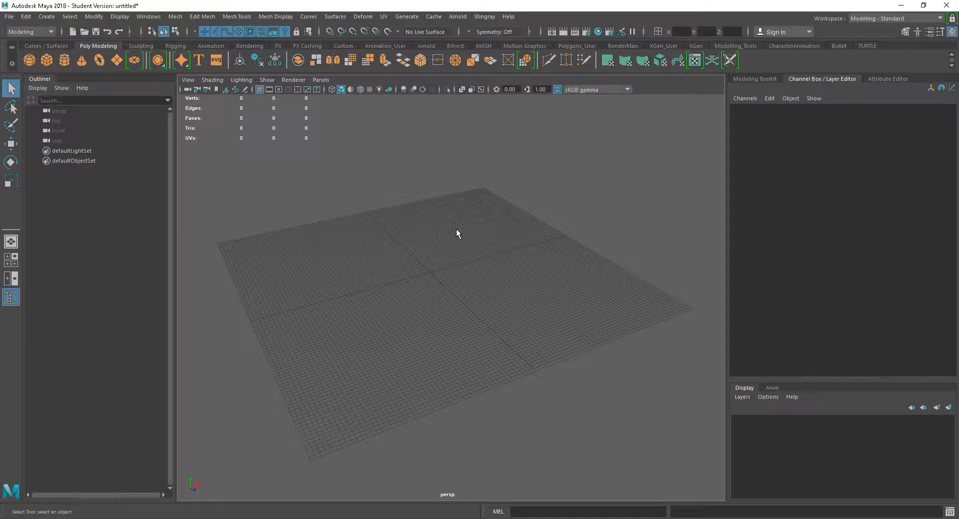
left_click(11, 18)
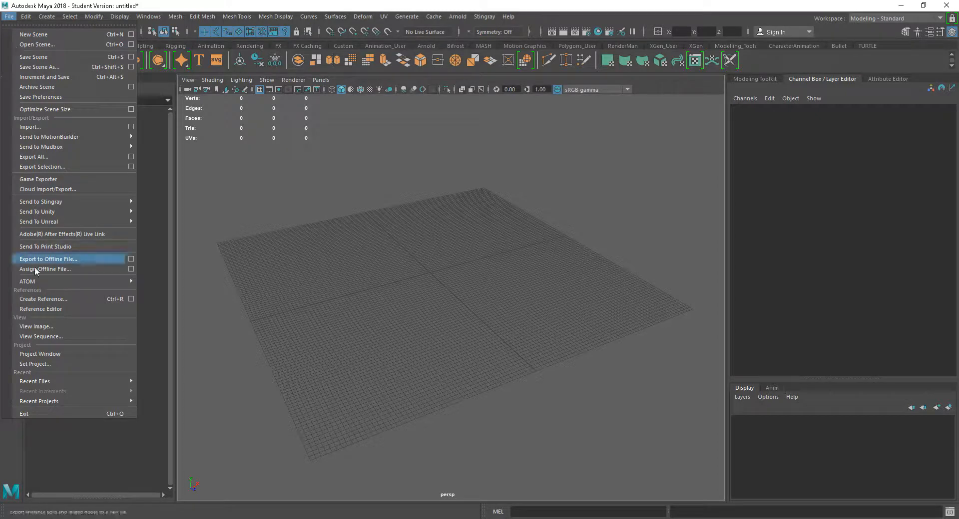
left_click(42, 354)
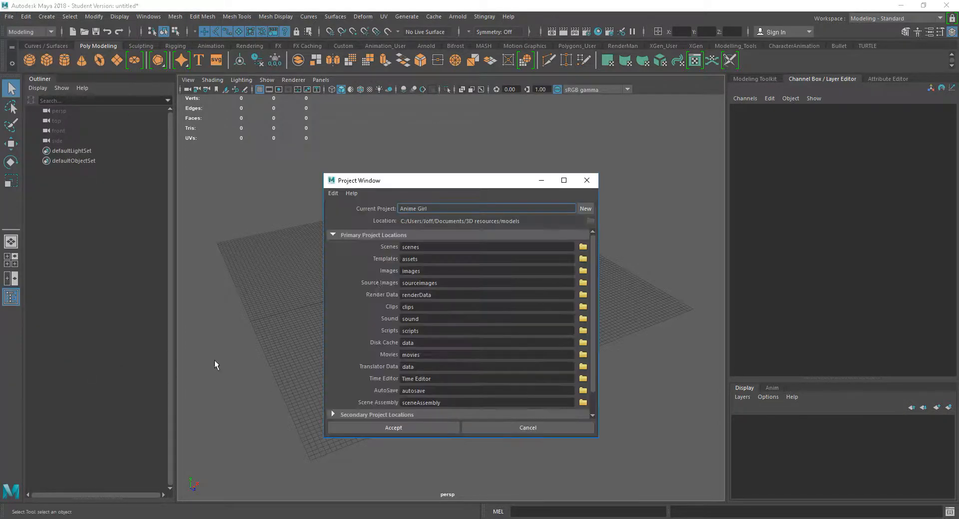
left_click_drag(403, 182, 433, 152)
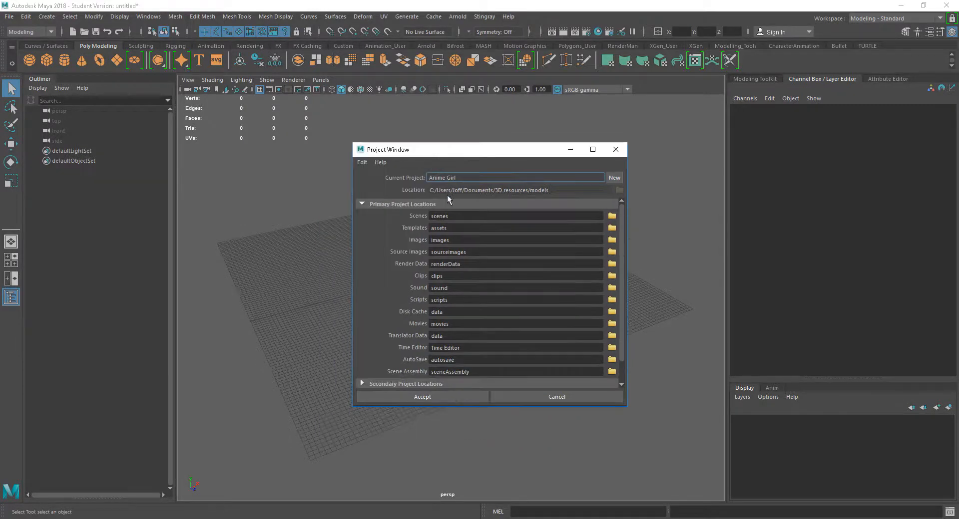
left_click(612, 177)
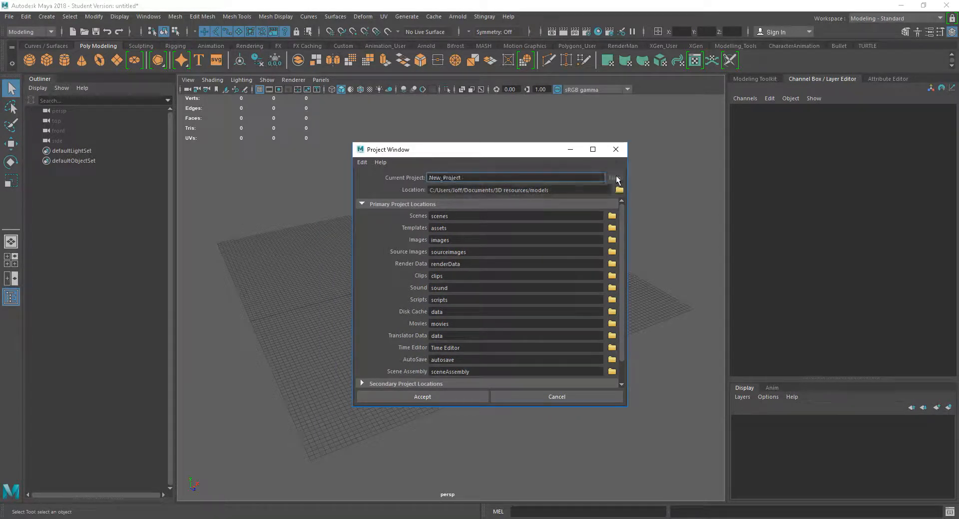
left_click_drag(470, 178, 413, 177)
type("TestProject")
Set the TestProject location to the Desktop and accept the default project folders
left_click(619, 190)
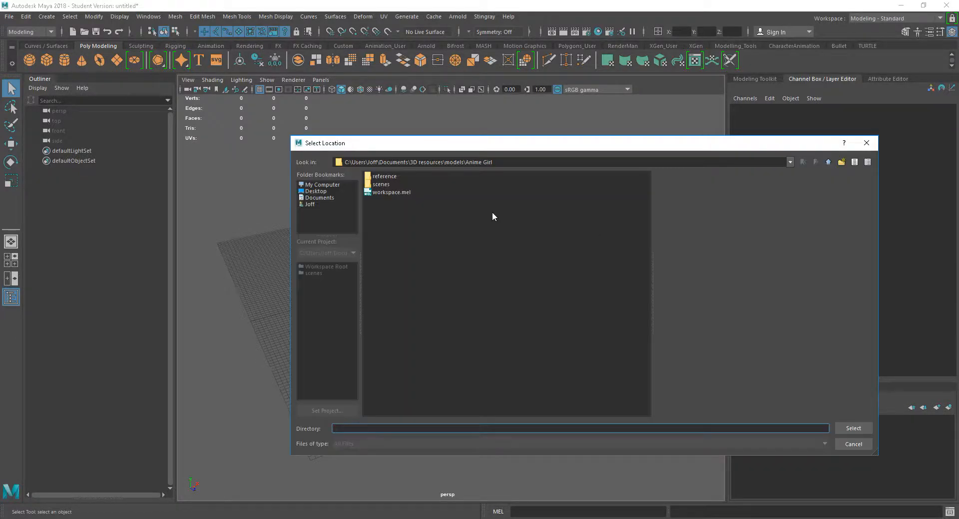
left_click(319, 192)
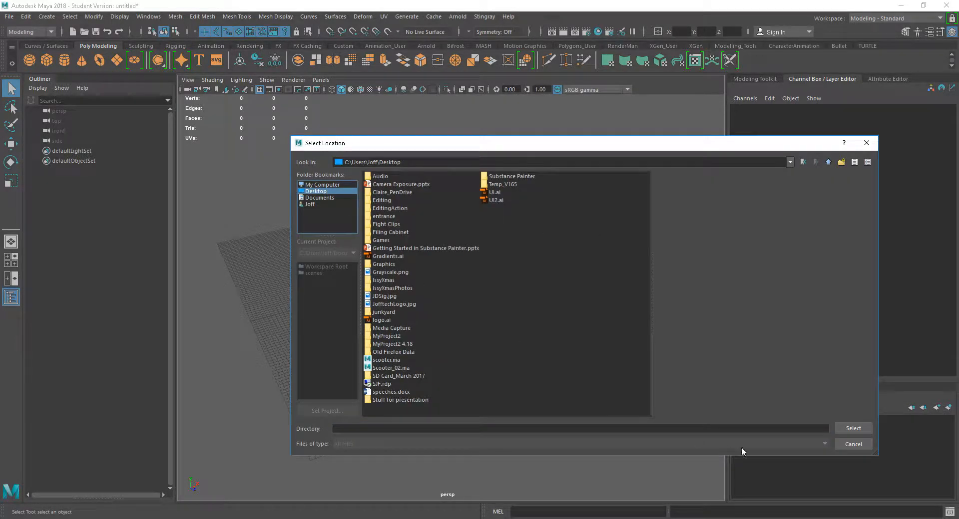
left_click(854, 429)
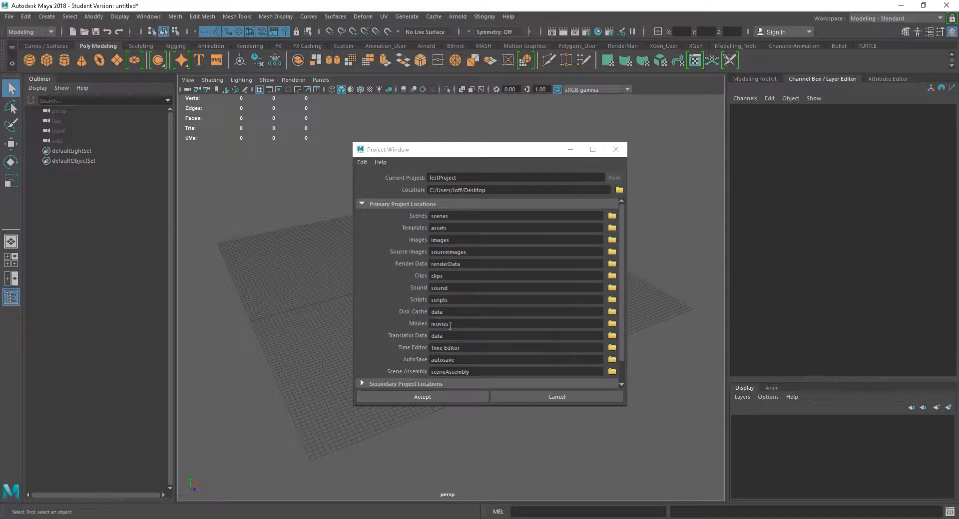
left_click_drag(491, 150, 485, 133)
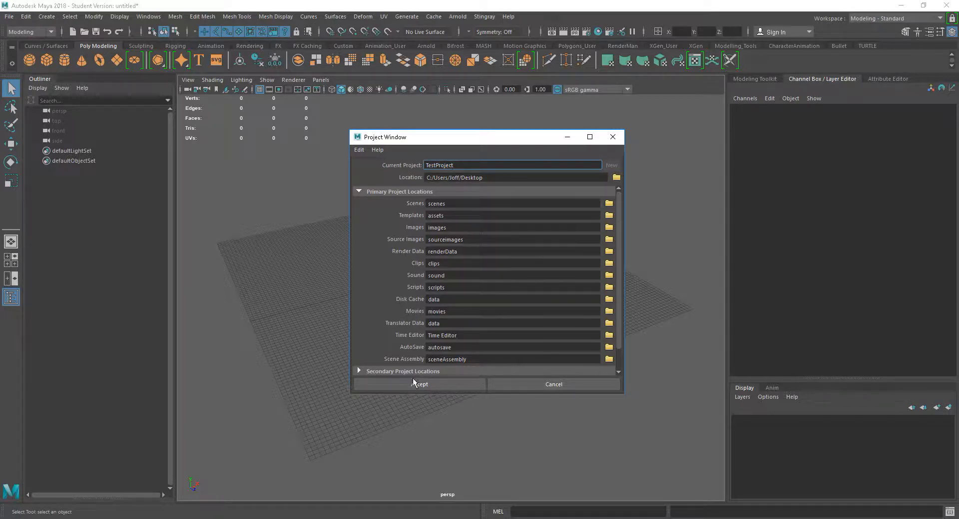
left_click(427, 384)
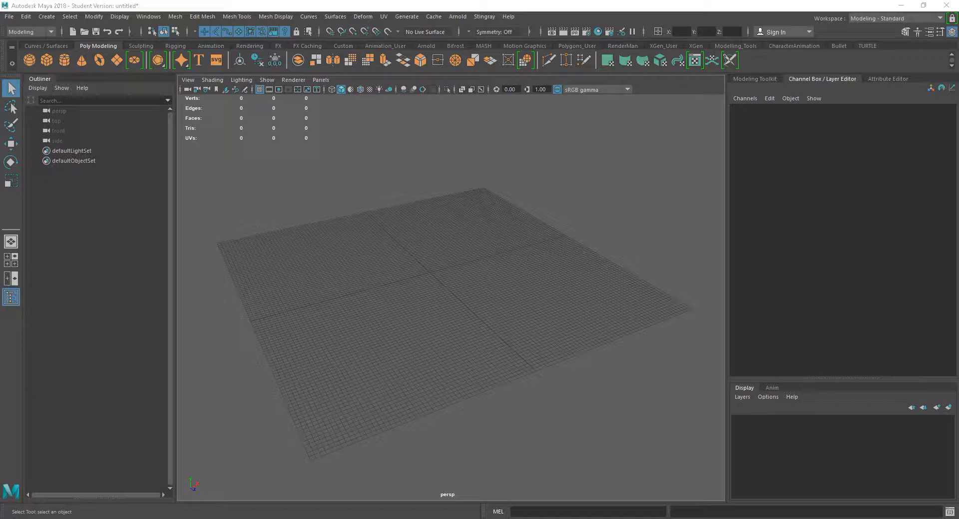
Switch to File Explorer and examine the folders inside TestProject on the Desktop, then return to Maya
left_click_drag(958, 75, 531, 71)
double_click(494, 275)
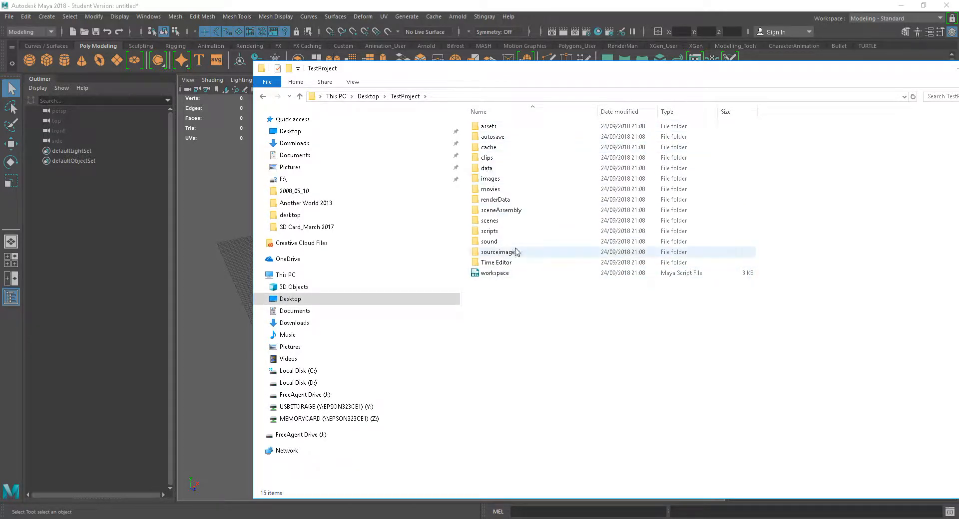
left_click_drag(469, 74, 958, 75)
left_click(449, 275)
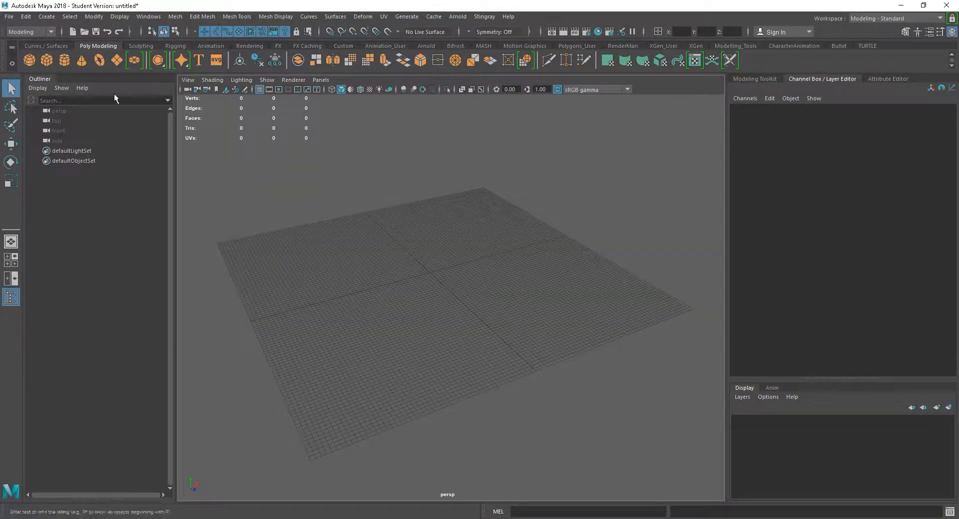
Create a polygon sphere at the origin and scale it up uniformly to about 320
left_click(29, 60)
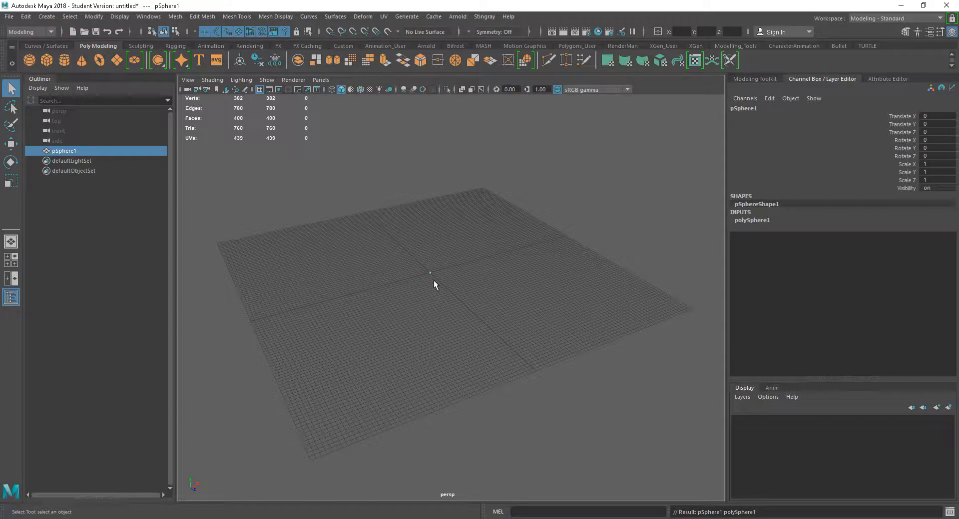
key("w")
key("r")
left_click_drag(434, 271, 520, 222)
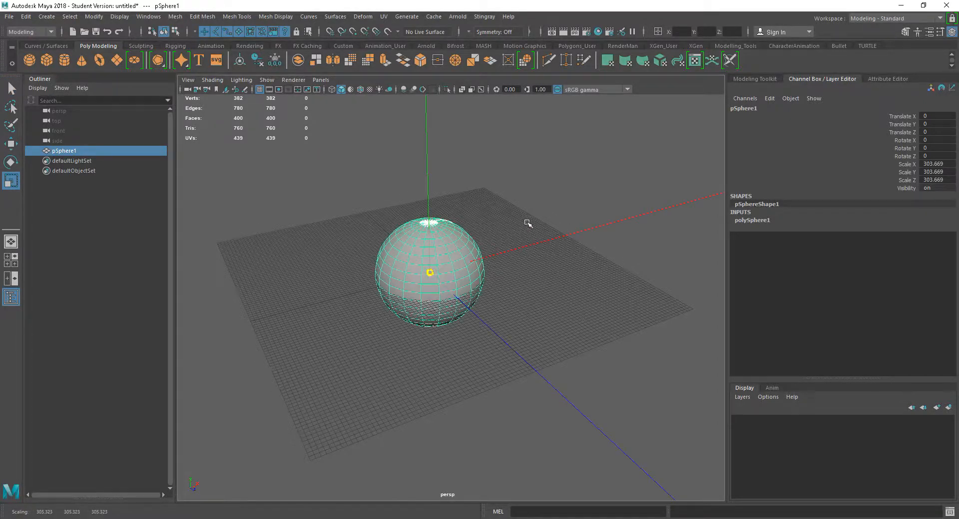
key("w")
Save the scene as SphereTest in Maya ASCII format in the TestProject scenes folder, accepting the student version notice
left_click(9, 17)
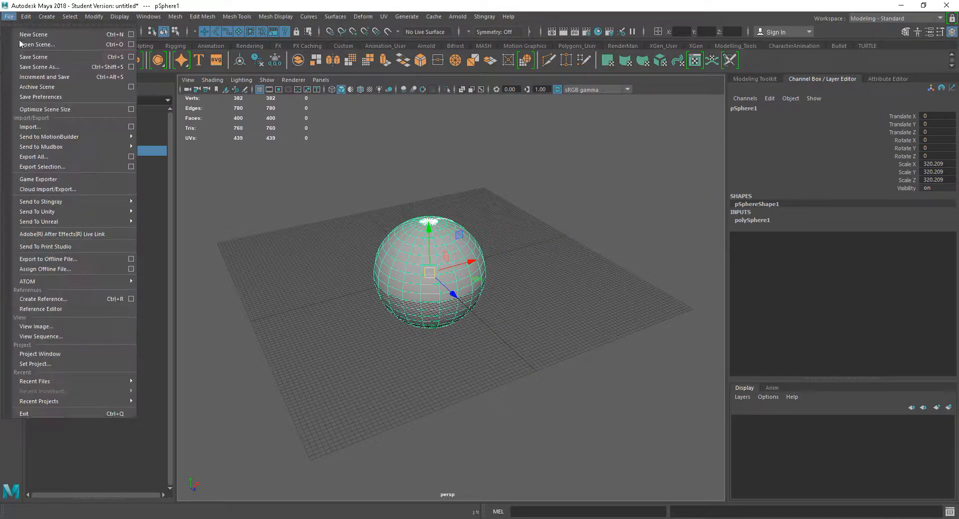
left_click(40, 67)
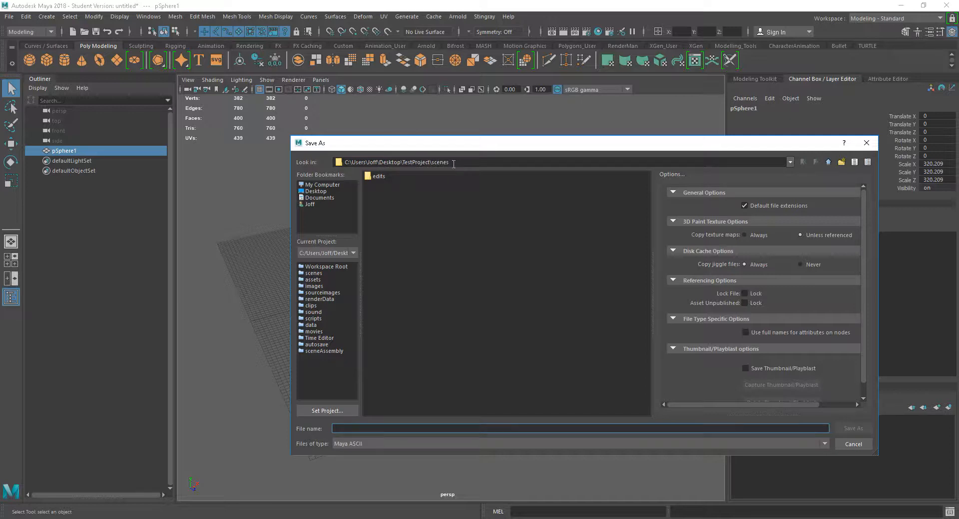
type("Spher")
key("Return")
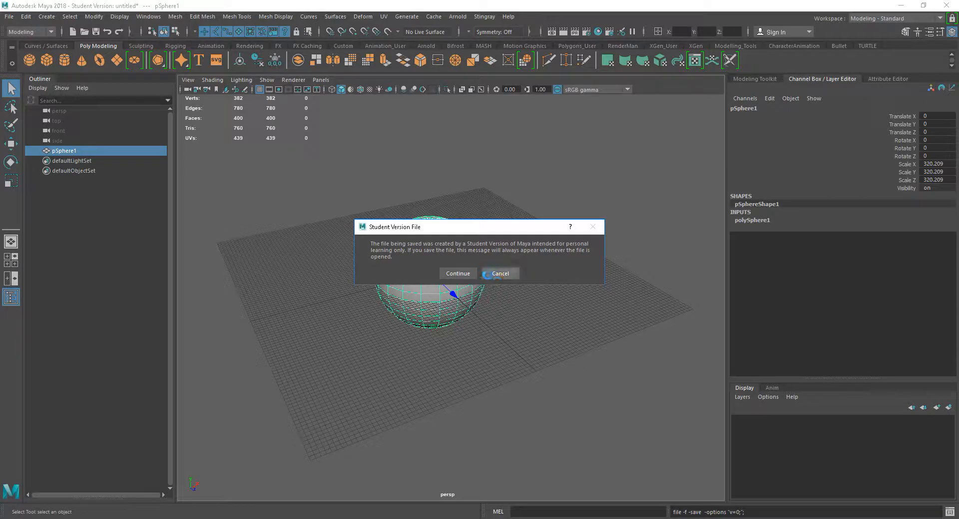
left_click(457, 274)
key("w")
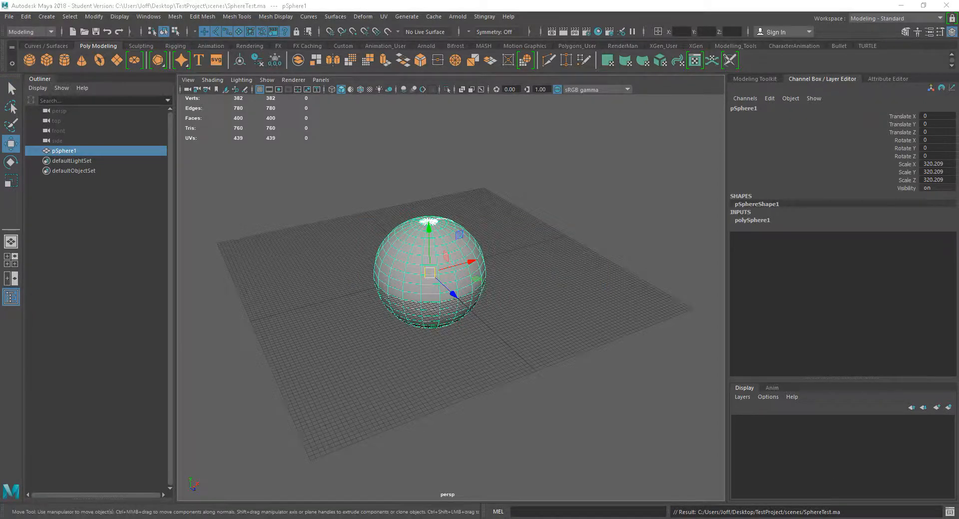
Switch to File Explorer and check the TestProject scenes folder for the saved SphereTest file
left_click_drag(958, 80, 555, 75)
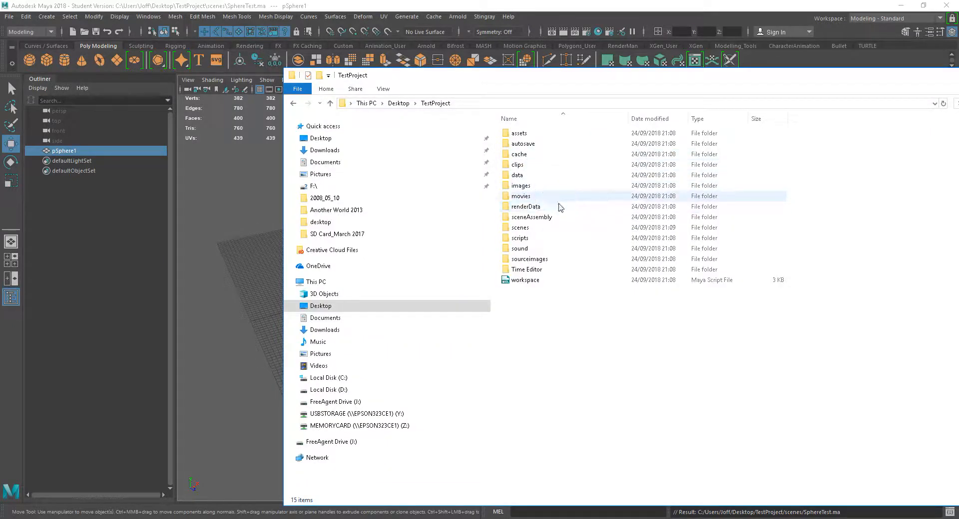
double_click(521, 228)
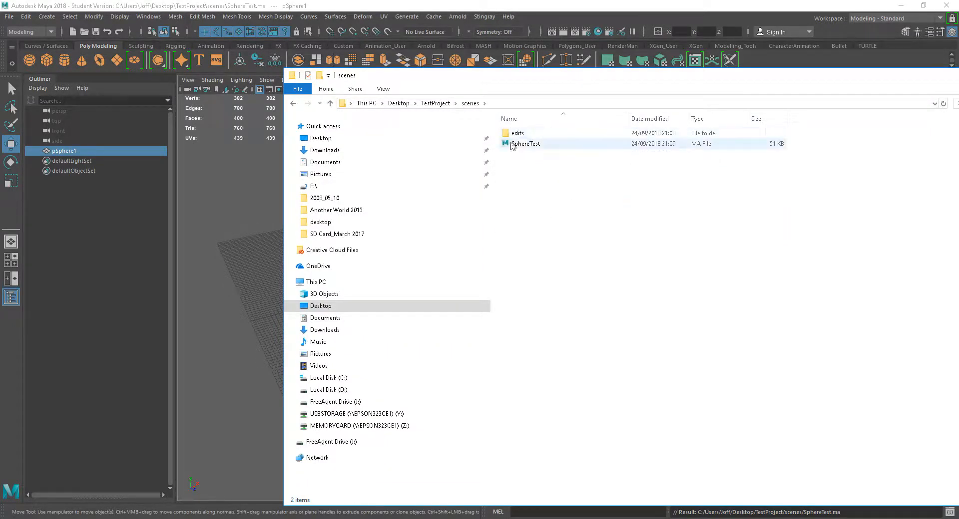
left_click_drag(635, 79, 958, 80)
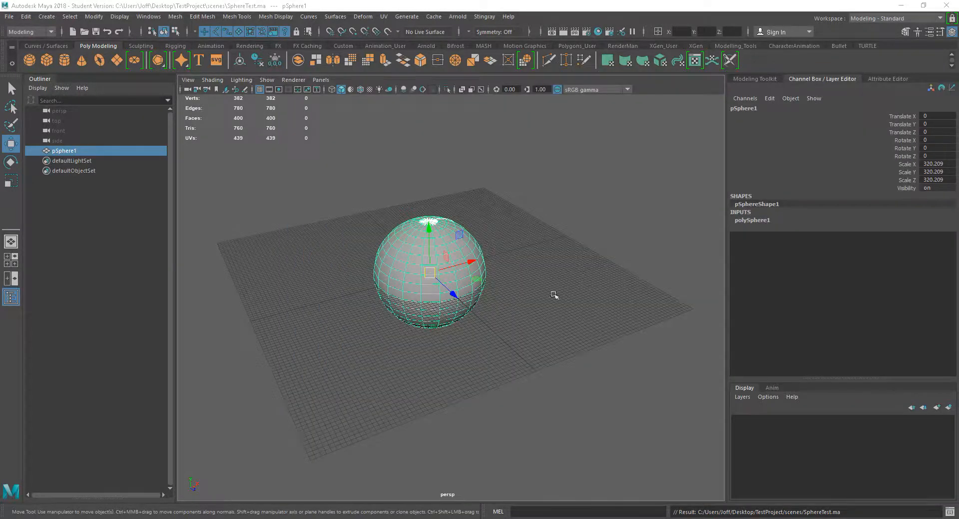
left_click(450, 342)
left_click(427, 284)
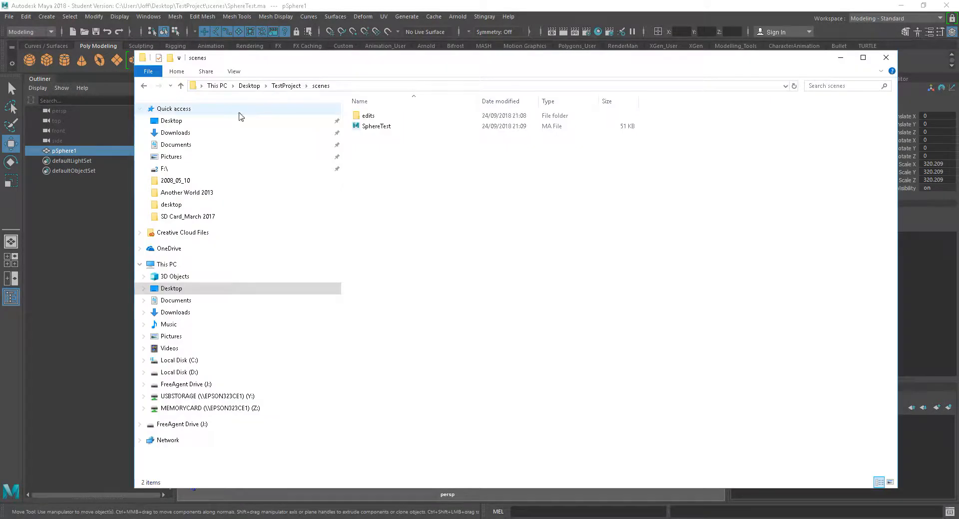
Create a new folder named MyTestProject on the Desktop in File Explorer
left_click(144, 85)
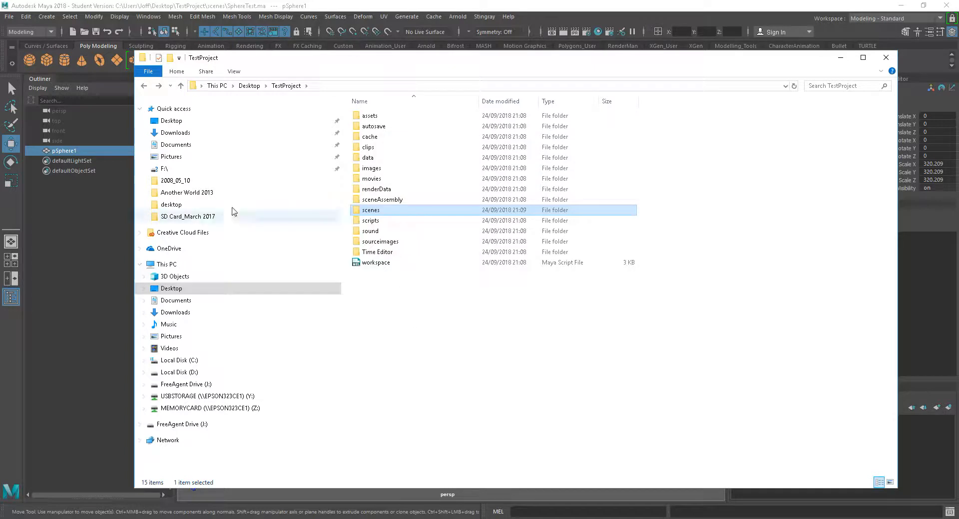
left_click(176, 122)
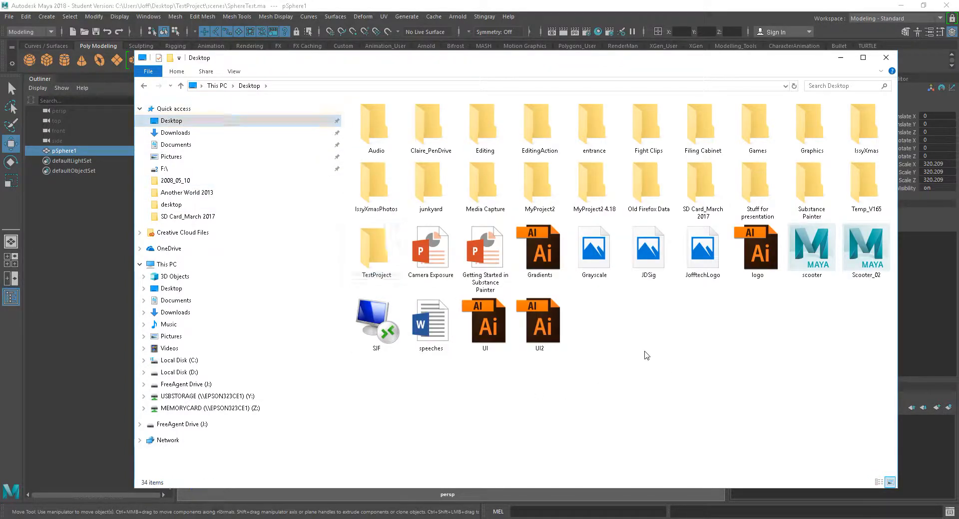
right_click(533, 351)
mouse_move(584, 468)
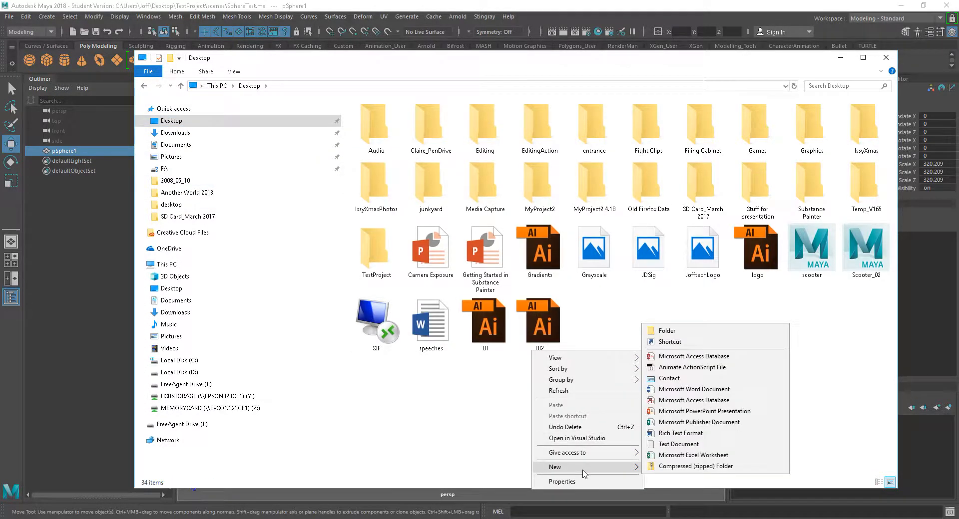
left_click(684, 338)
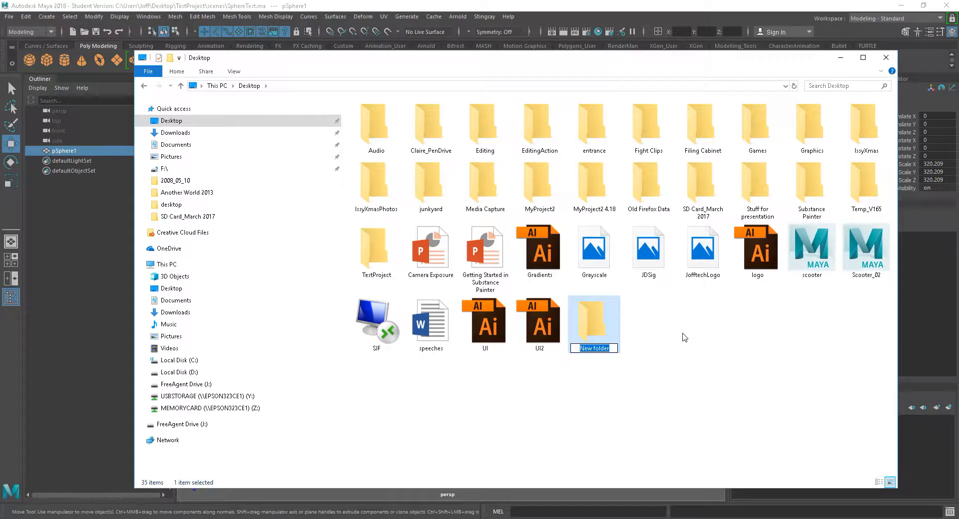
type("MyTestProject")
left_click(633, 368)
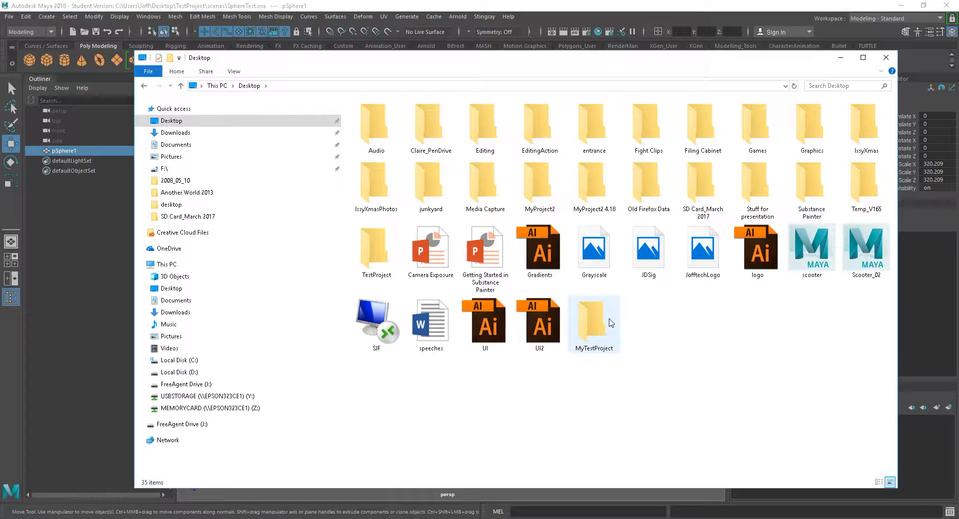
Open the MyTestProject folder and create a subfolder named scenes
double_click(594, 322)
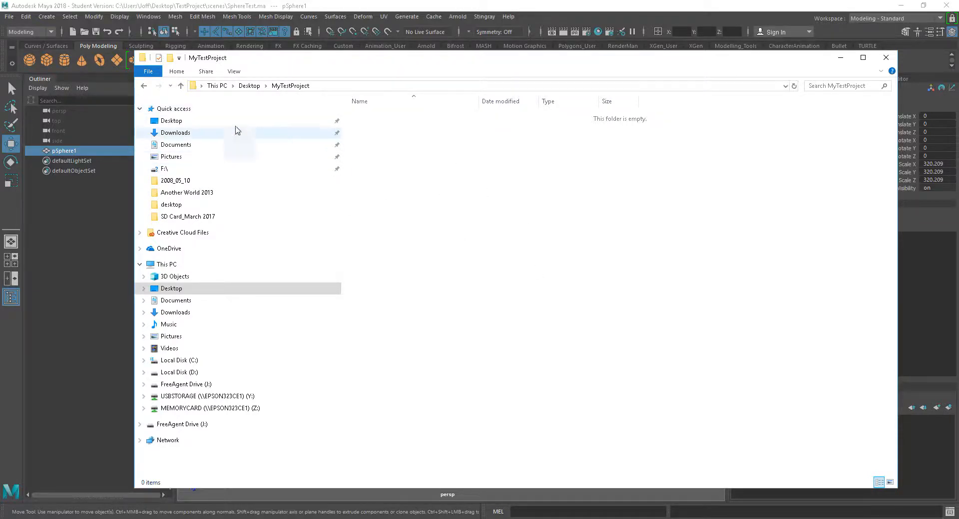
key("ctrl+shift+n")
type("s")
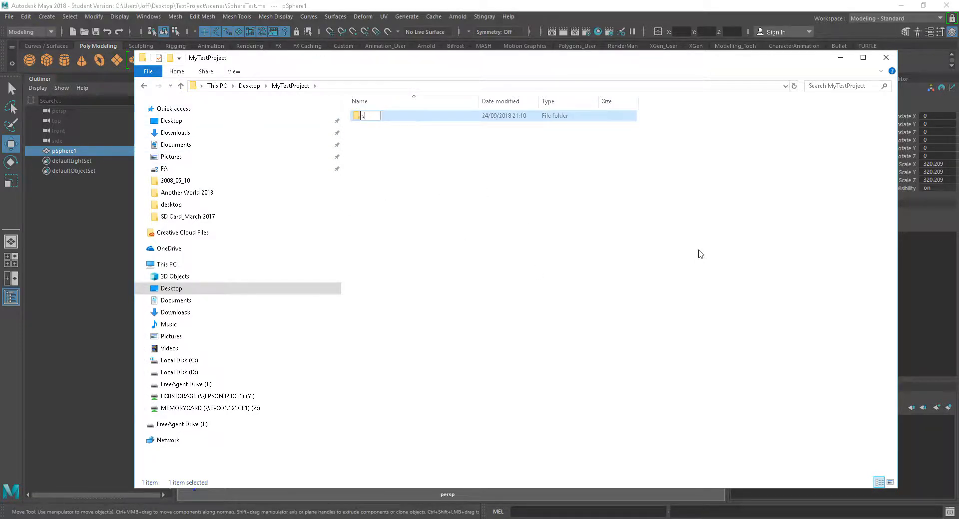
type("cenes")
key("Return")
Add a subfolder named textures to MyTestProject
left_click(170, 57)
type("textures")
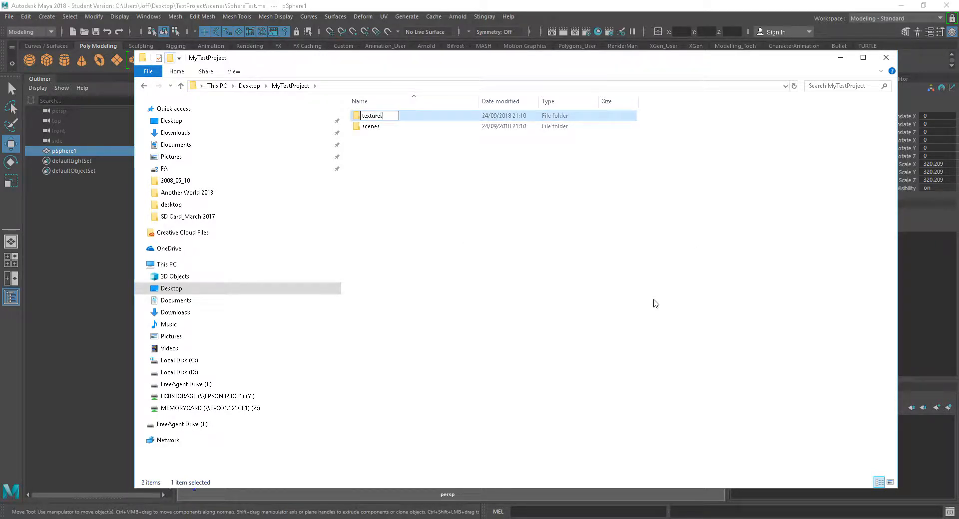
key("Return")
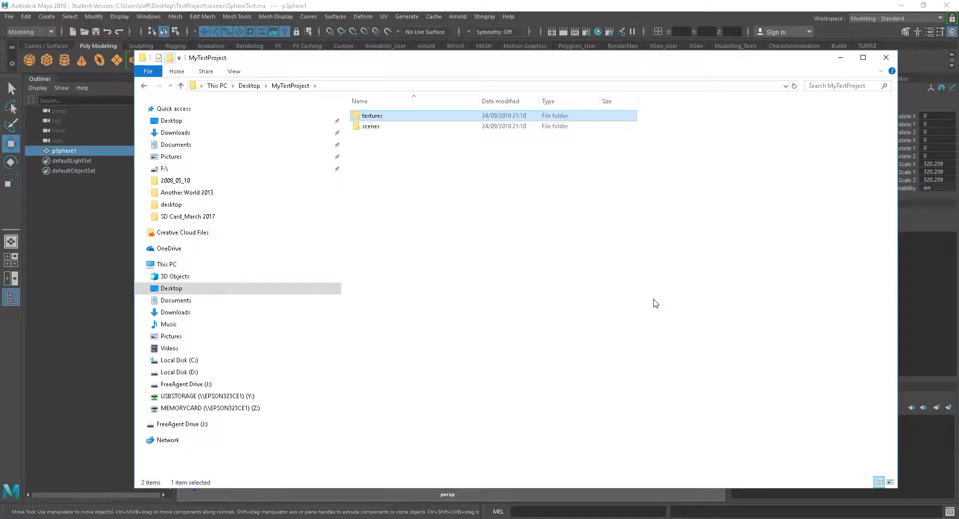
Add a subfolder named reference to MyTestProject
right_click(451, 214)
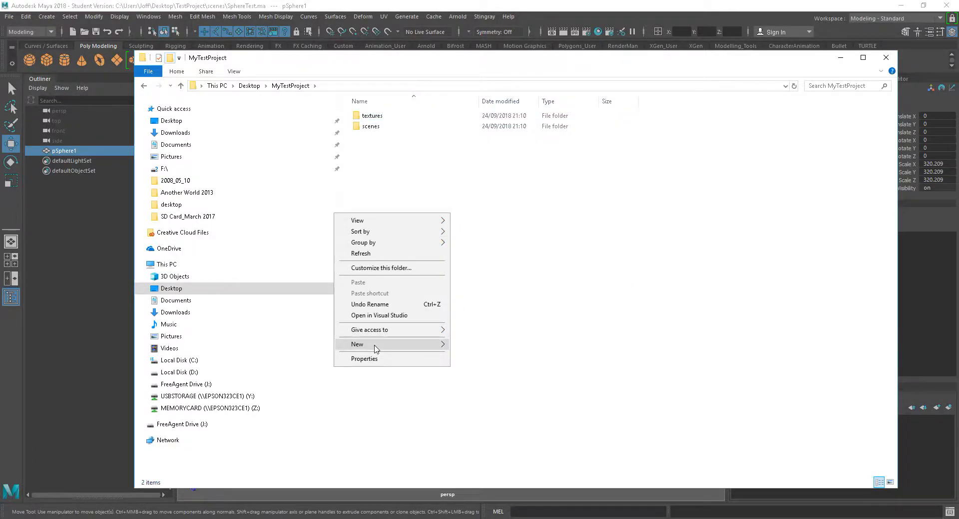
mouse_move(364, 344)
left_click(482, 345)
type("reference")
key("Return")
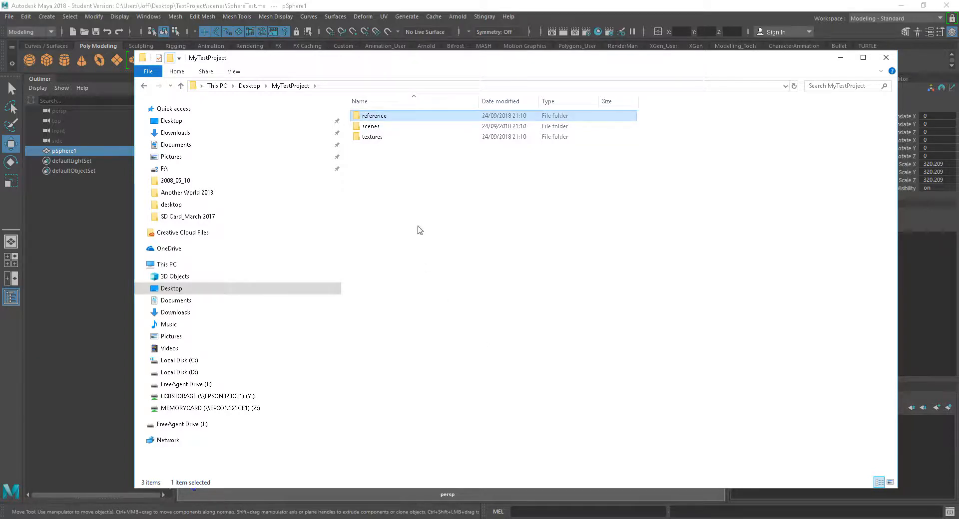
Open the textures subfolder of MyTestProject
right_click(418, 226)
left_click(469, 234)
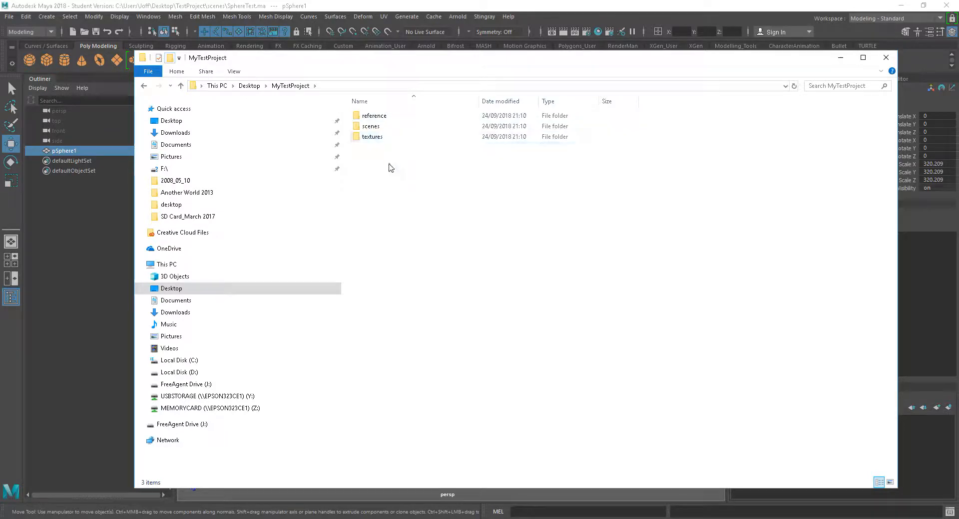
double_click(376, 141)
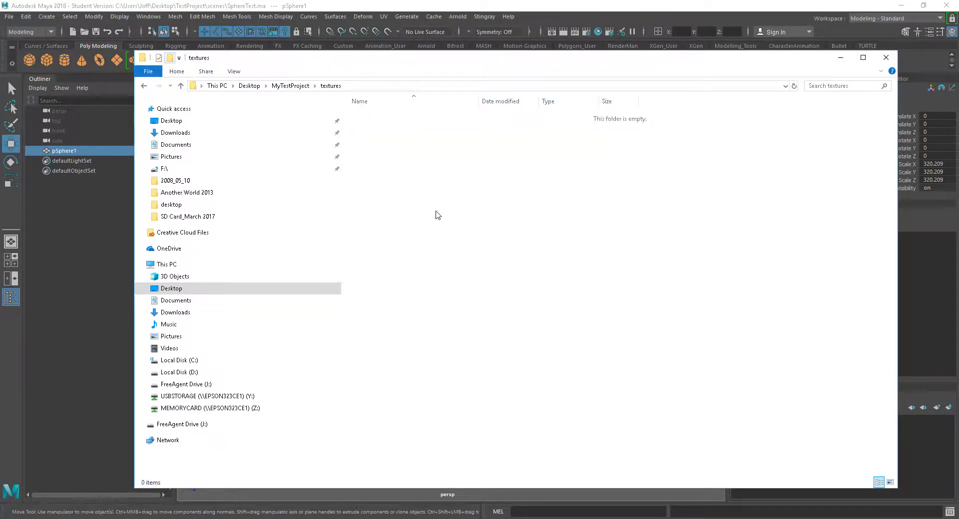
Return to the MyTestProject folder, move File Explorer out of the way and deselect the sphere in Maya
left_click(144, 86)
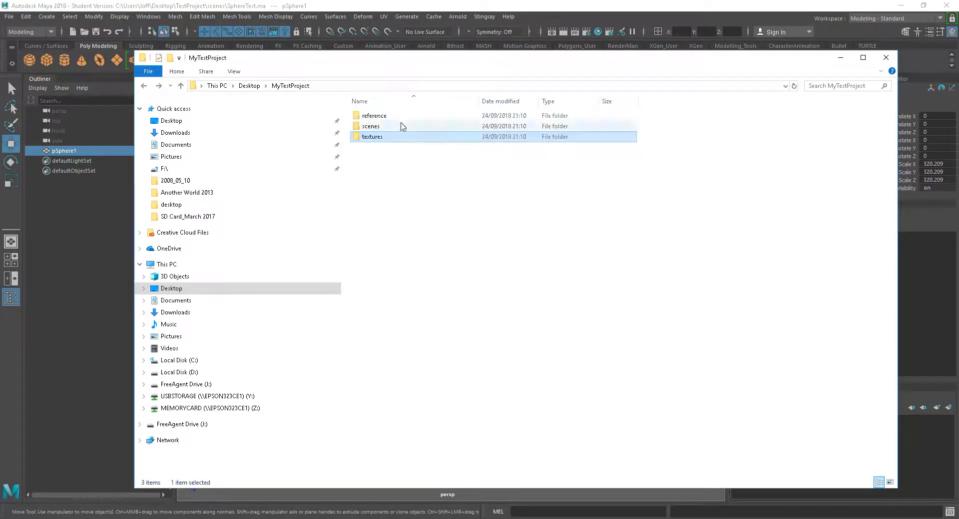
left_click(422, 185)
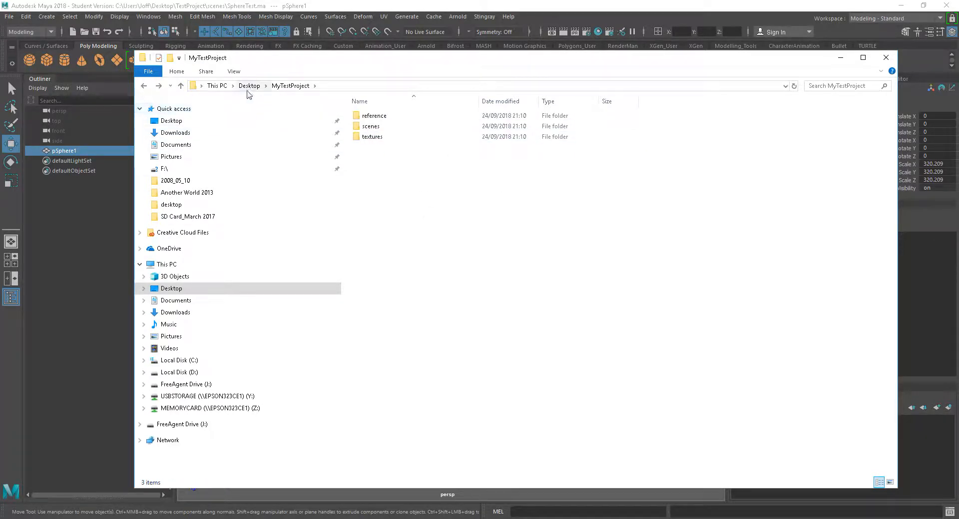
left_click_drag(328, 59, 958, 95)
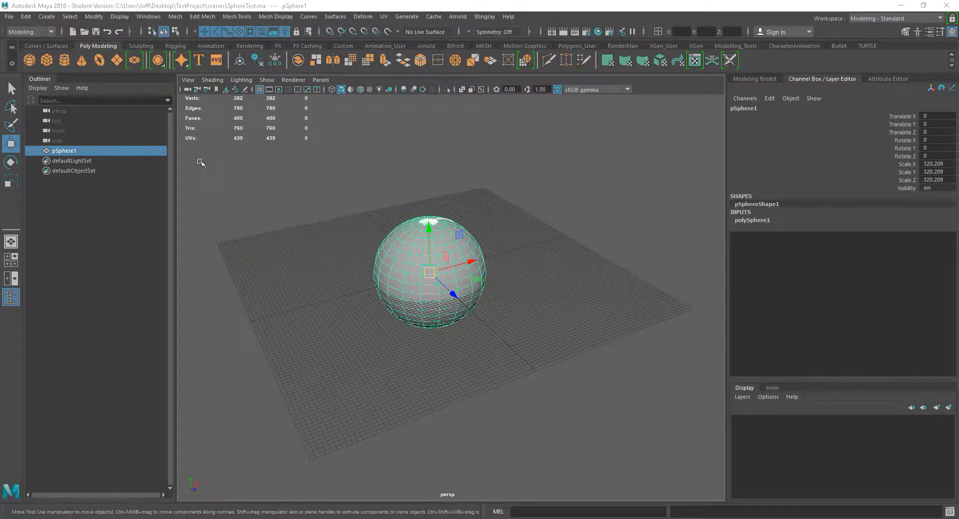
left_click(335, 218)
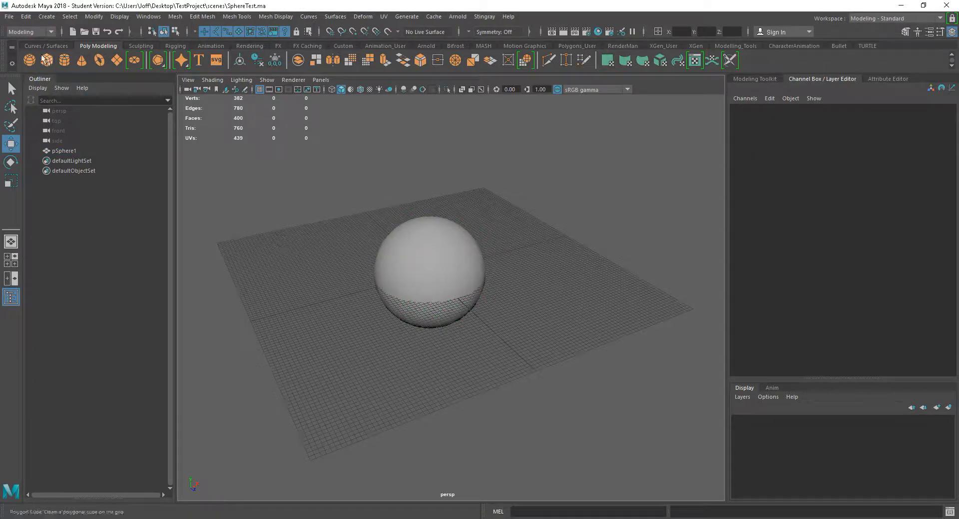
Browse to the Desktop in the Set Project dialog, look inside MyTestProject and return to the Desktop level
left_click(9, 17)
left_click(39, 363)
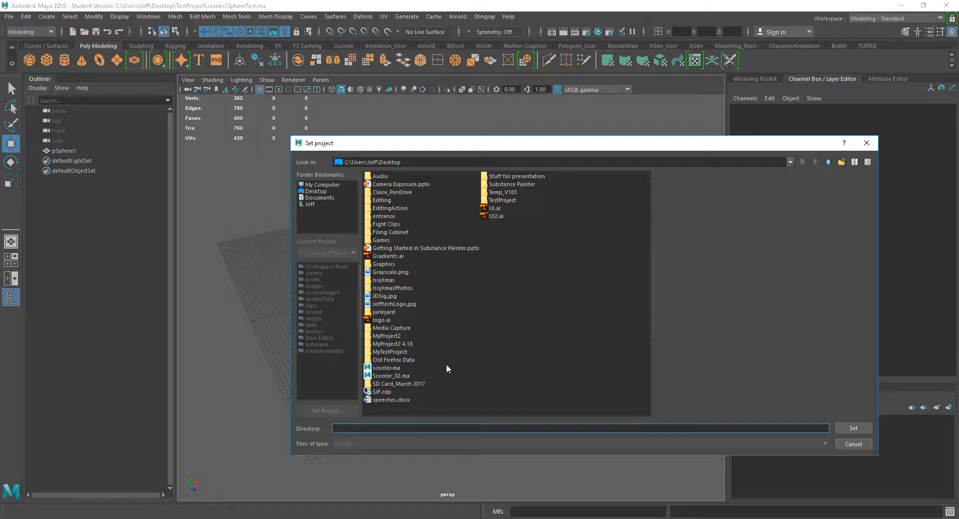
left_click(317, 191)
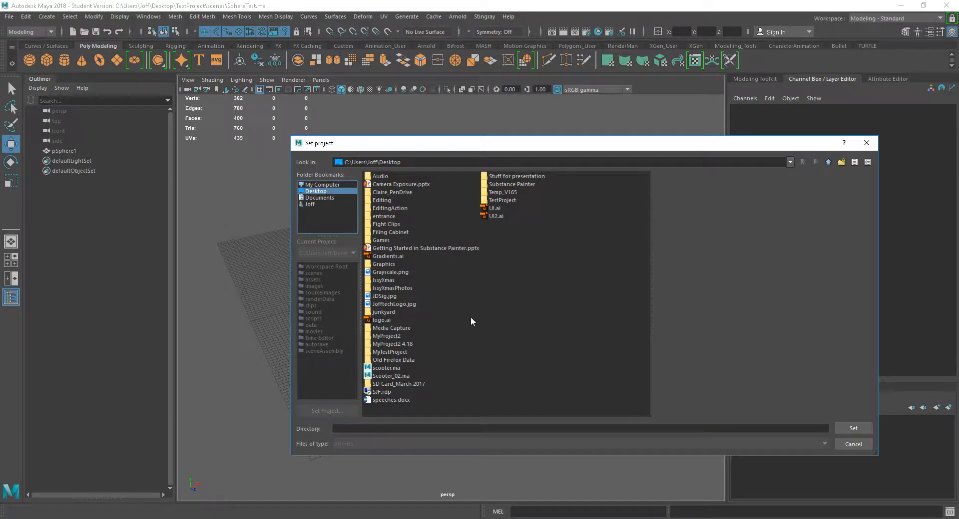
left_click(387, 352)
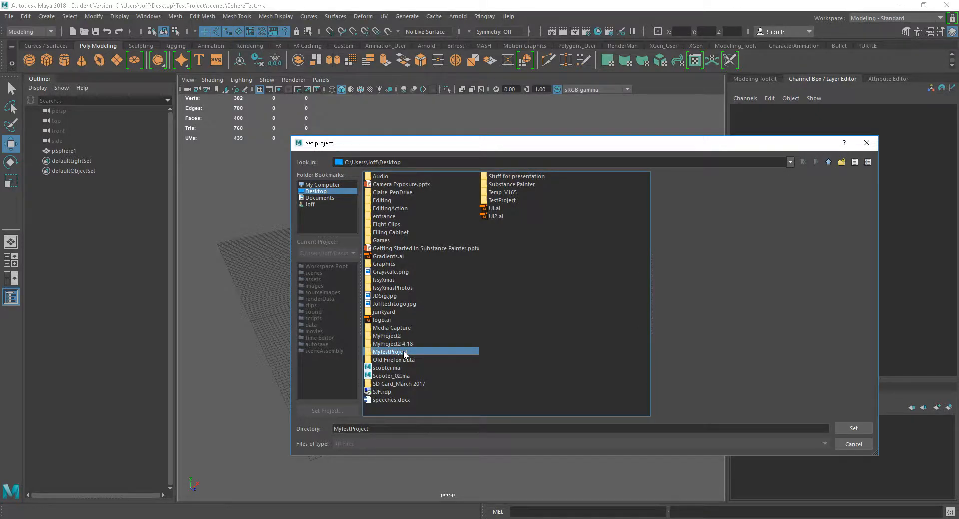
double_click(404, 353)
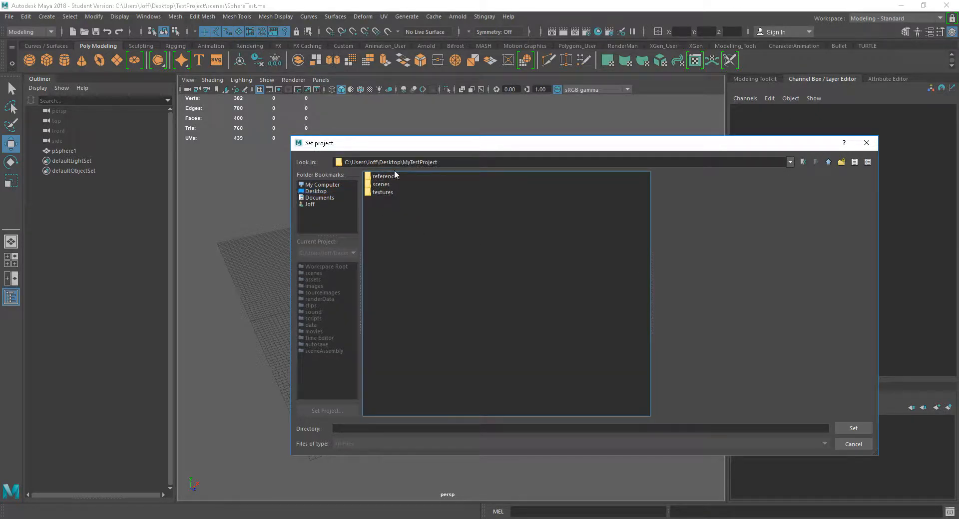
left_click(828, 162)
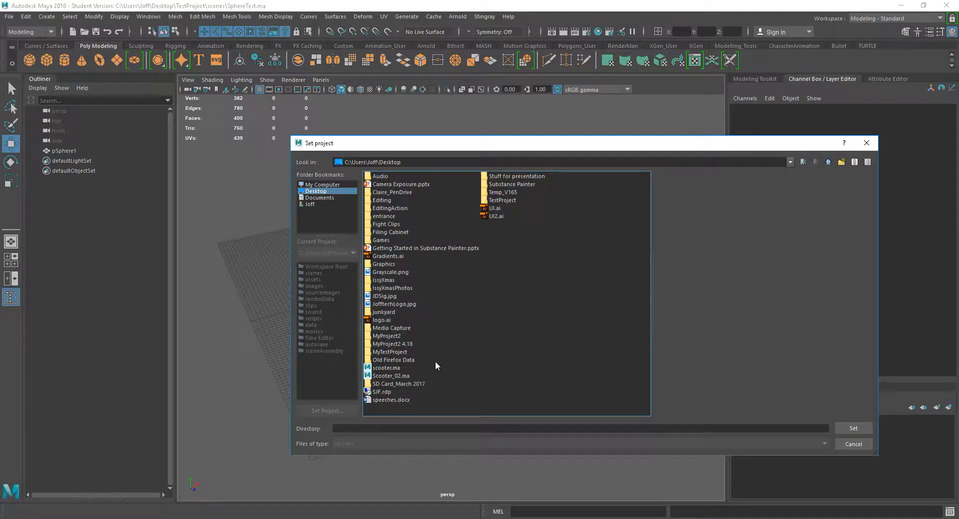
Set the Desktop folder MyTestProject as the current project and create a default workspace in it
left_click(390, 353)
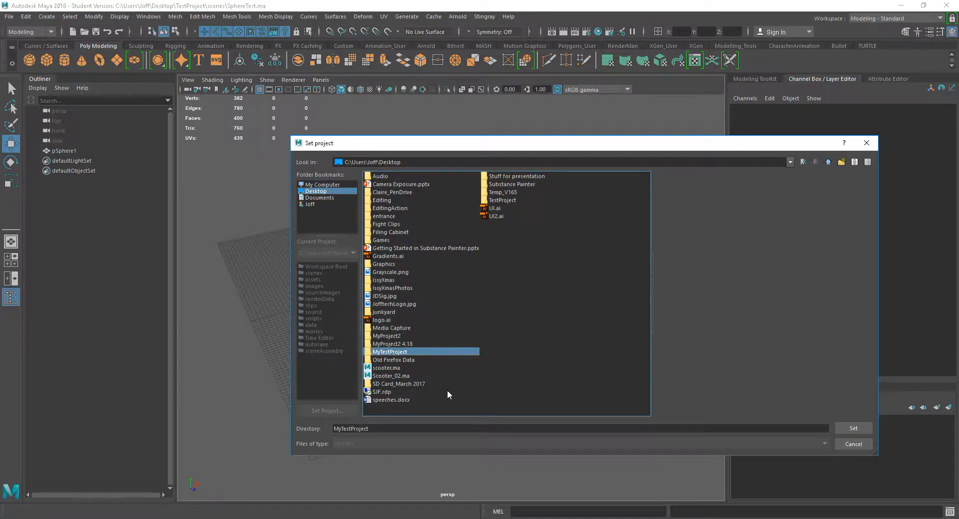
left_click(851, 430)
left_click_drag(470, 227, 441, 182)
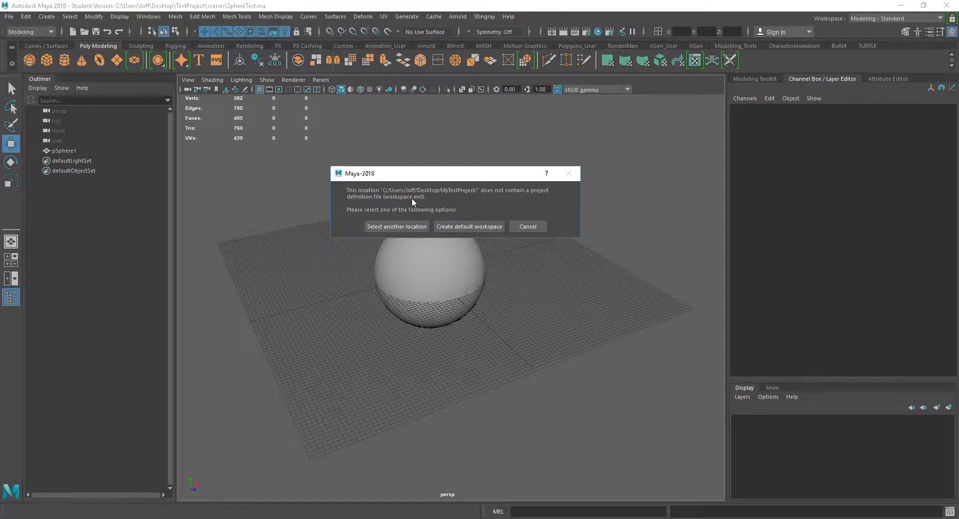
left_click(474, 226)
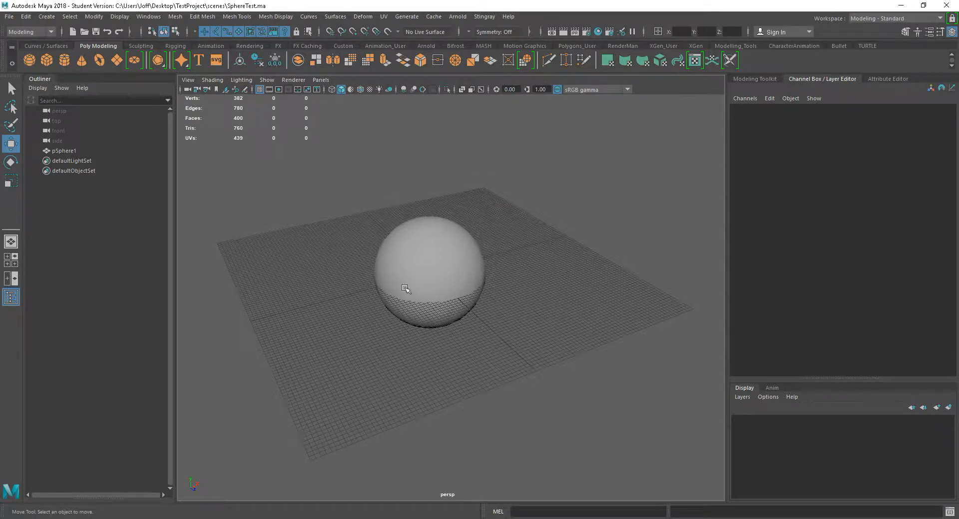
Check which folder the Open Scene dialog starts in and close it without opening a scene
left_click(9, 16)
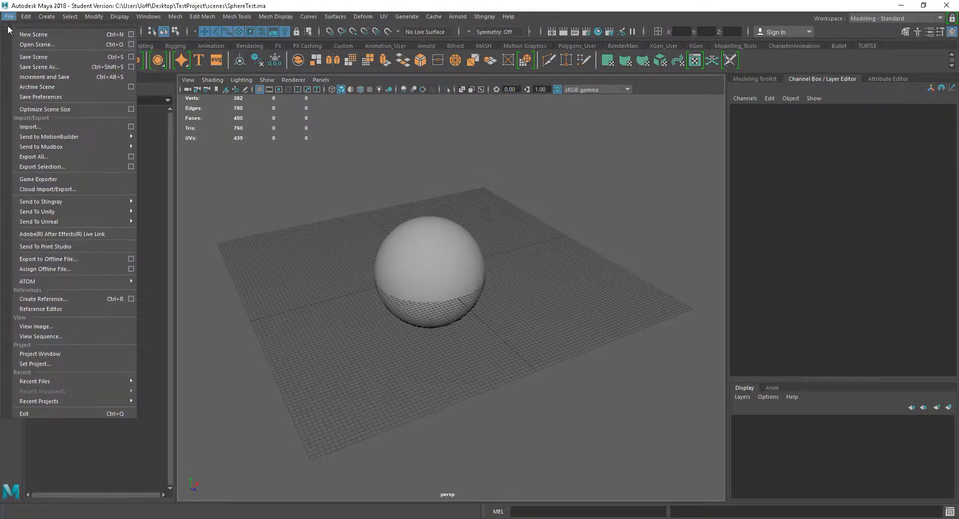
left_click(35, 44)
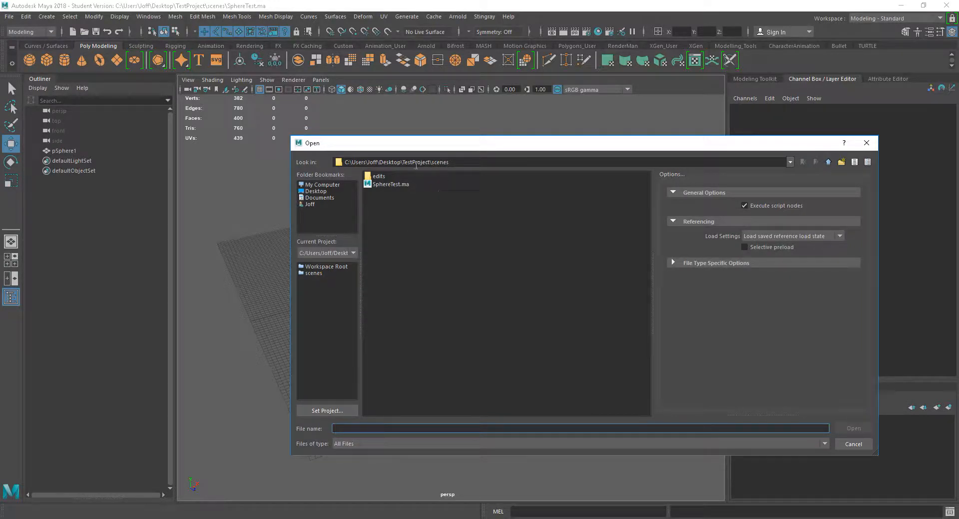
left_click(861, 449)
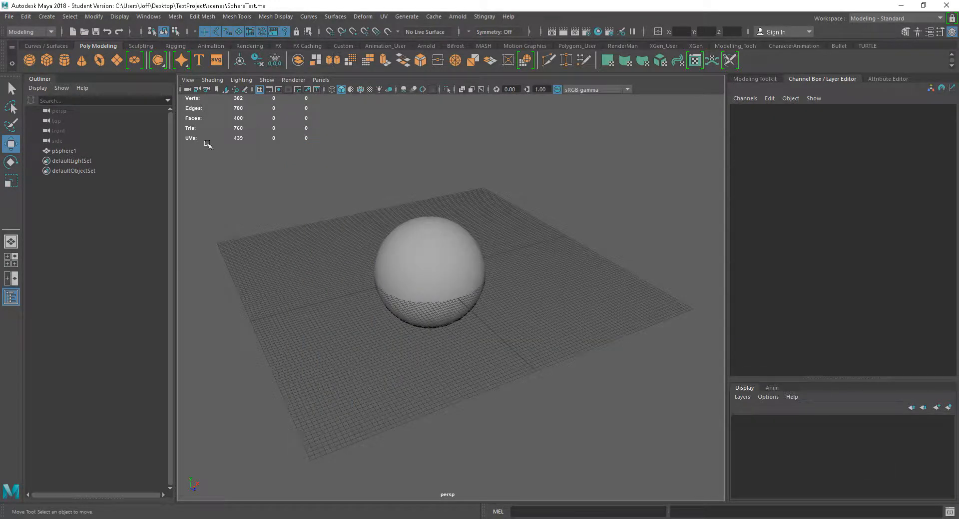
Check which folder Save Scene As proposes and cancel without saving
left_click(9, 17)
left_click(40, 75)
left_click(9, 17)
left_click(39, 67)
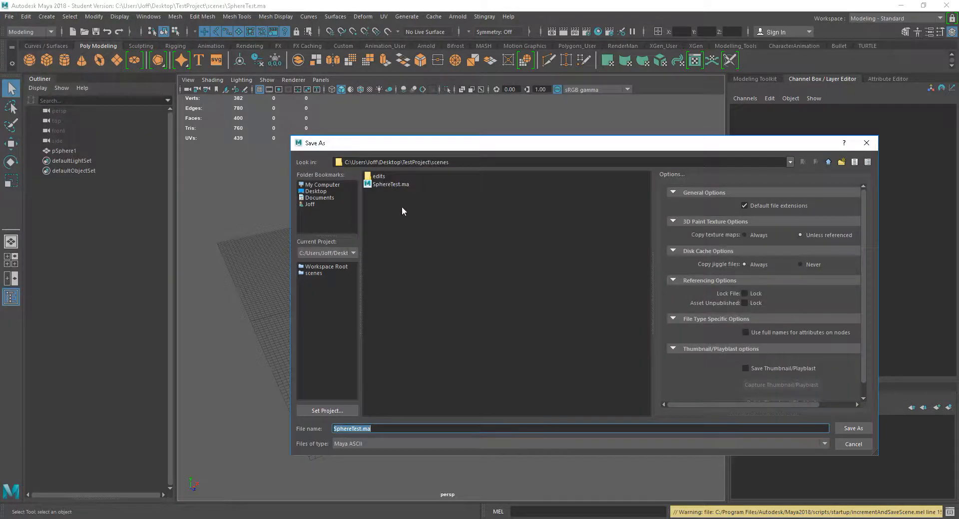
left_click(864, 446)
Make MyTestProject the current project by choosing it from the recent projects
left_click(10, 17)
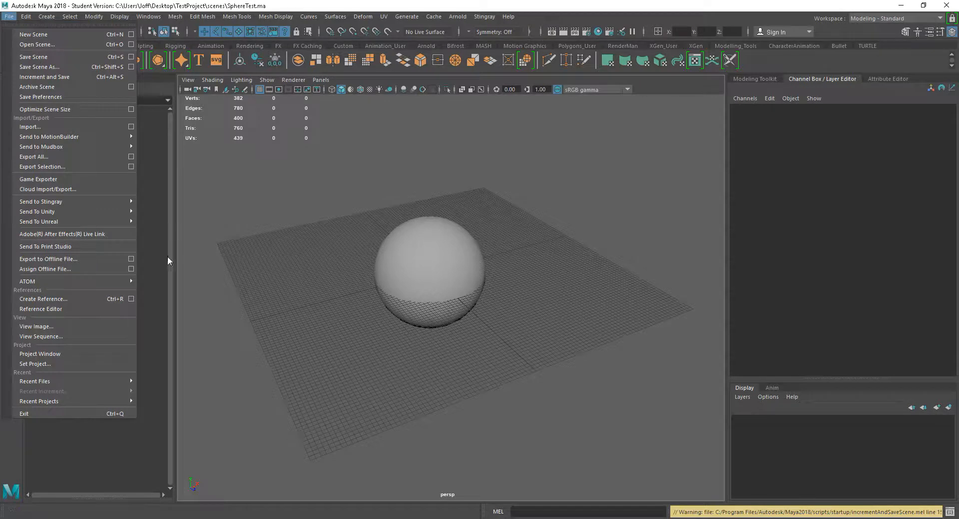
mouse_move(68, 404)
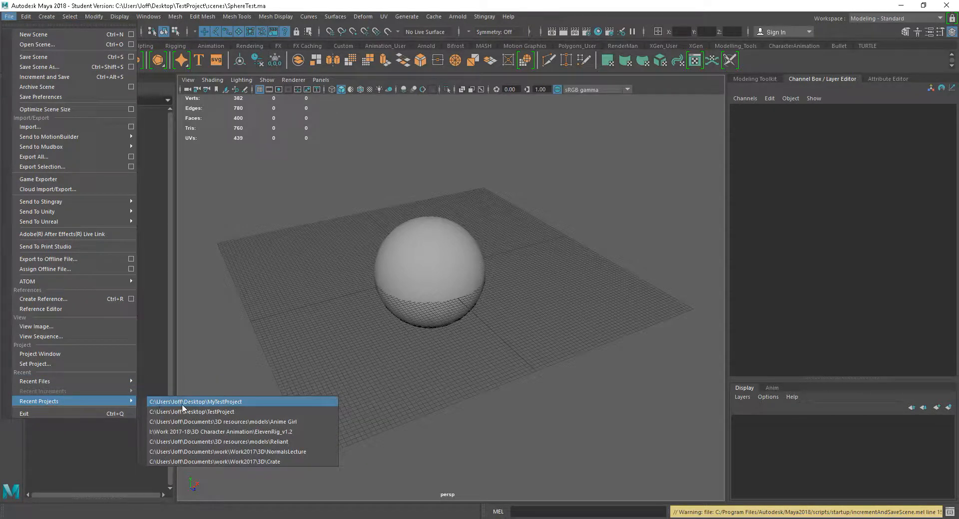
left_click(226, 403)
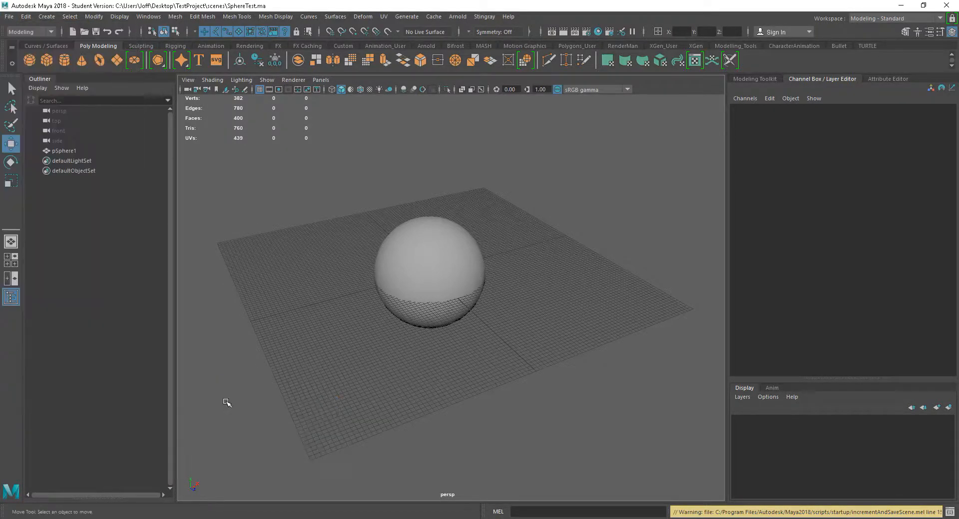
Save the scene as SphereTest.ma in the MyTestProject scenes folder, accepting the student version notice
left_click(10, 18)
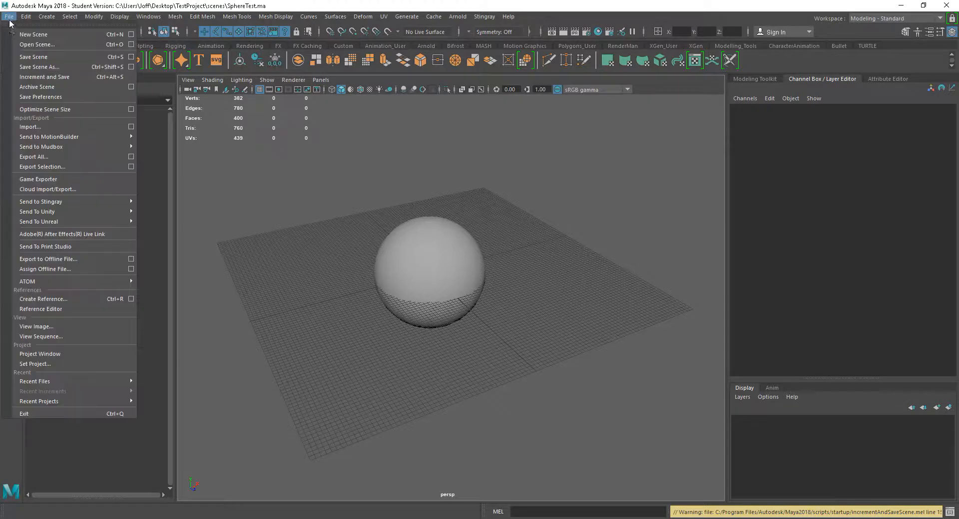
left_click(48, 67)
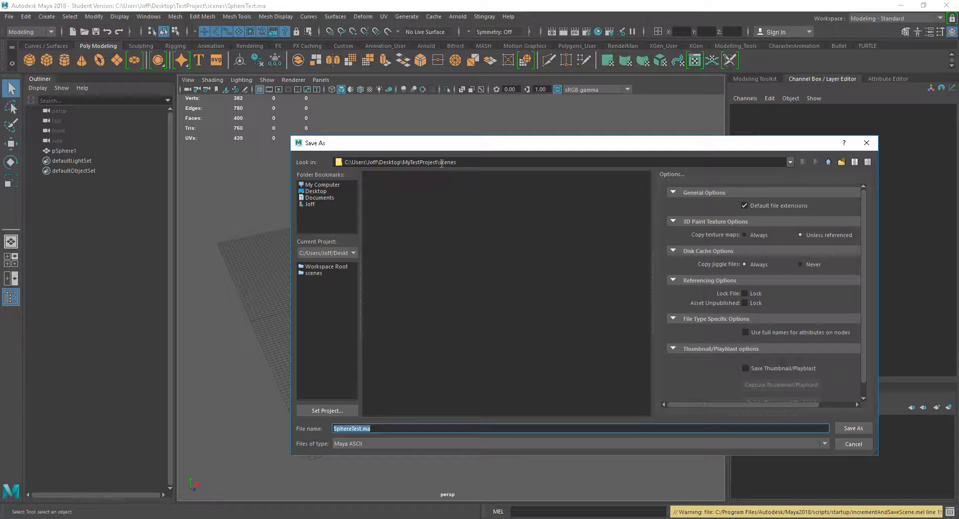
left_click(382, 428)
key("Return")
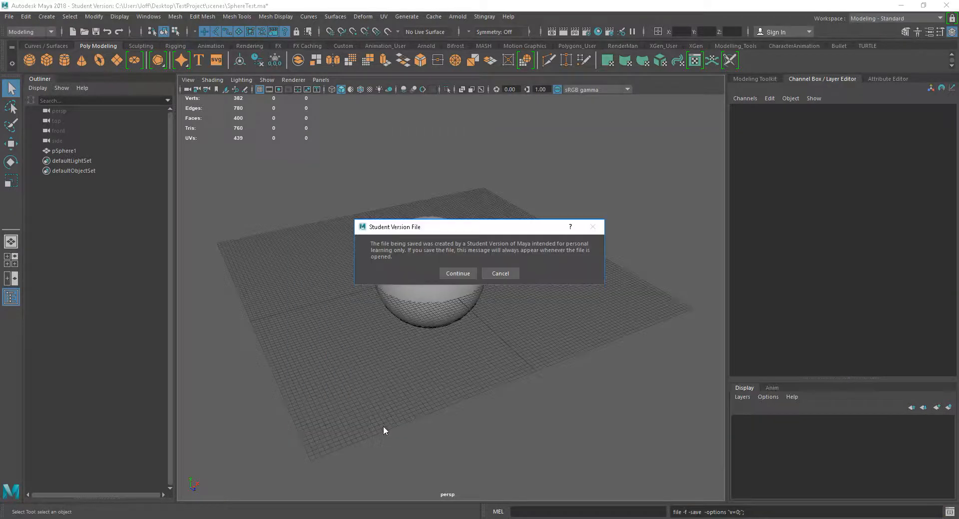
left_click(457, 273)
key("w")
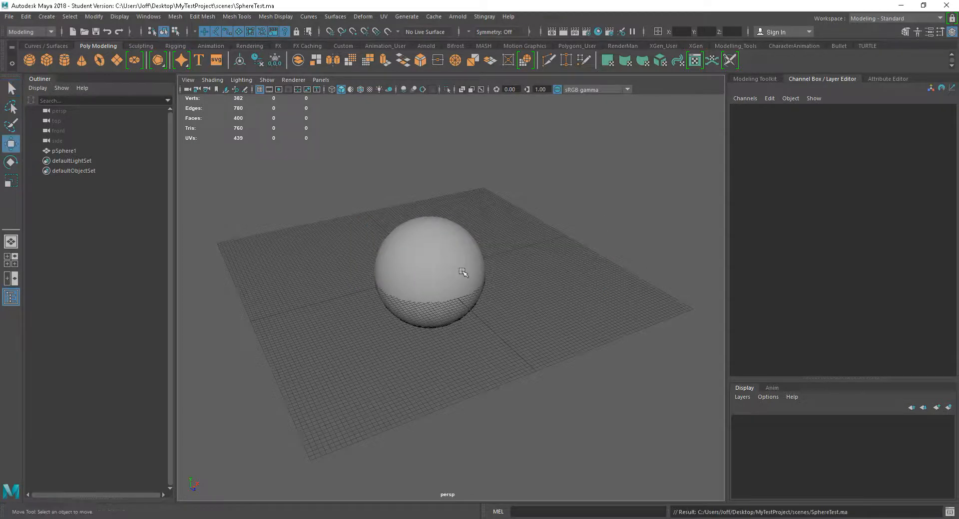
Check the folder and files offered for opening a scene in MyTestProject, then cancel
left_click(9, 16)
left_click(37, 45)
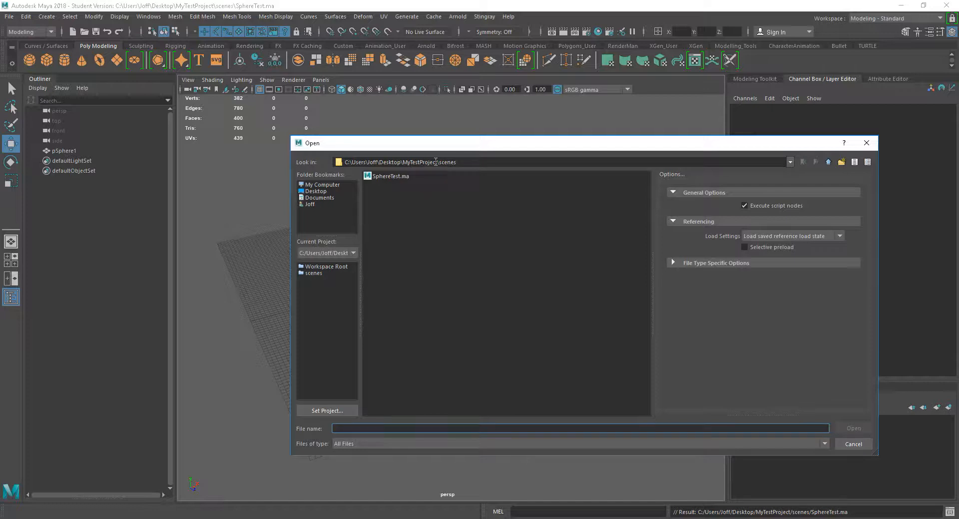
left_click(853, 444)
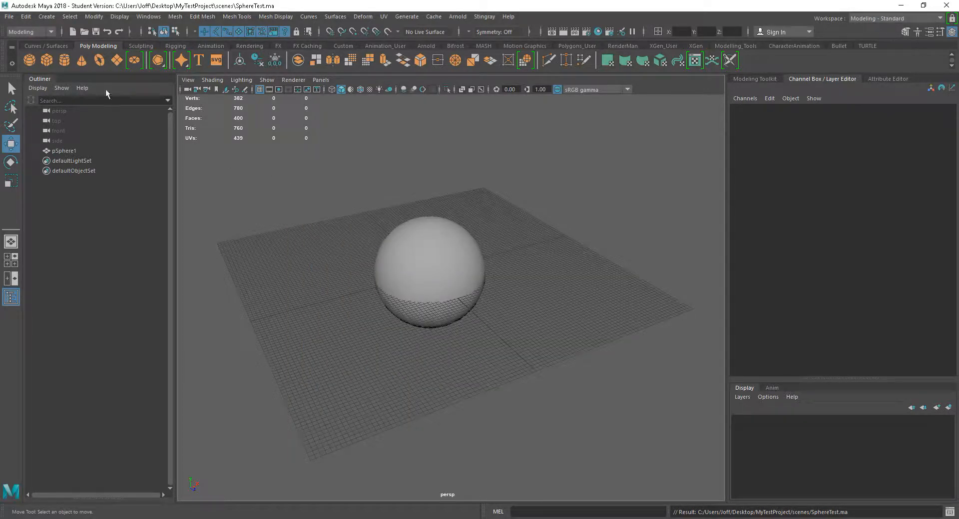
Switch the current project to TestProject and check the folder offered for opening a scene
left_click(10, 17)
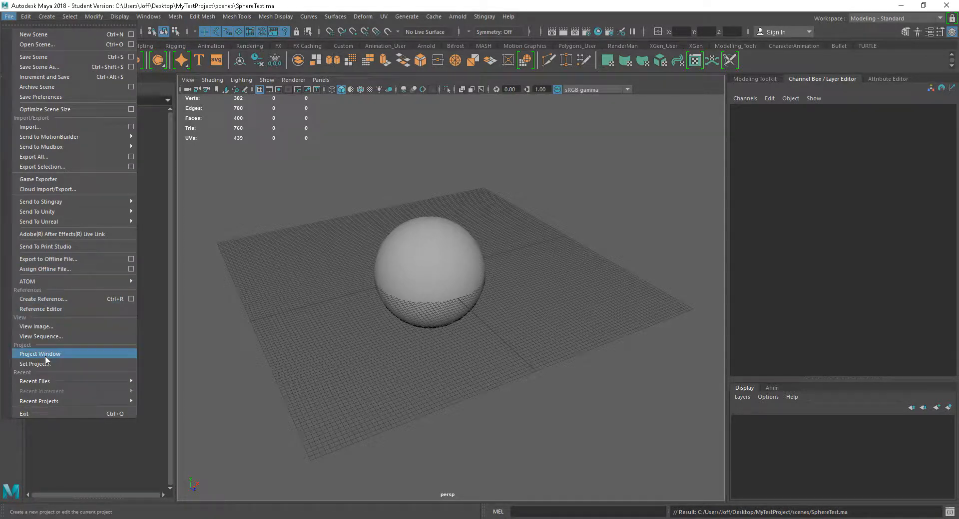
mouse_move(56, 404)
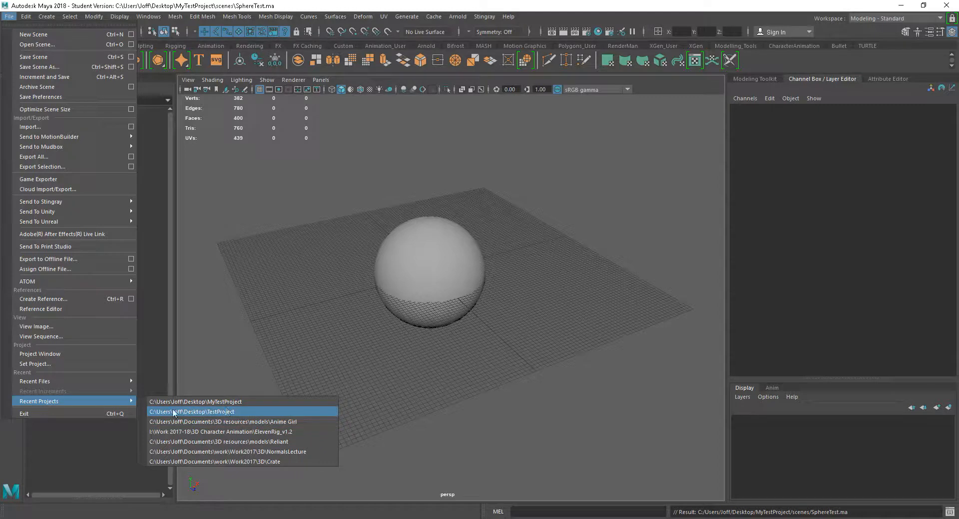
left_click(225, 412)
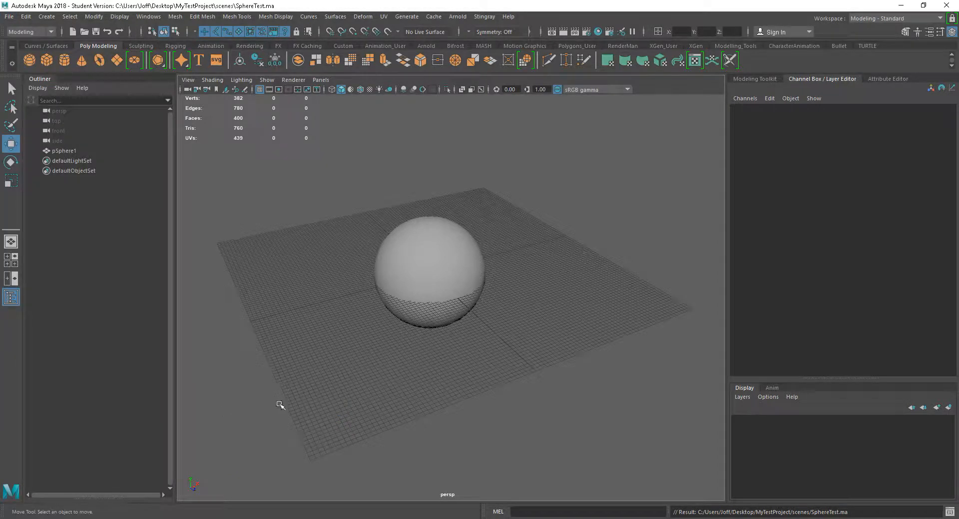
left_click(9, 16)
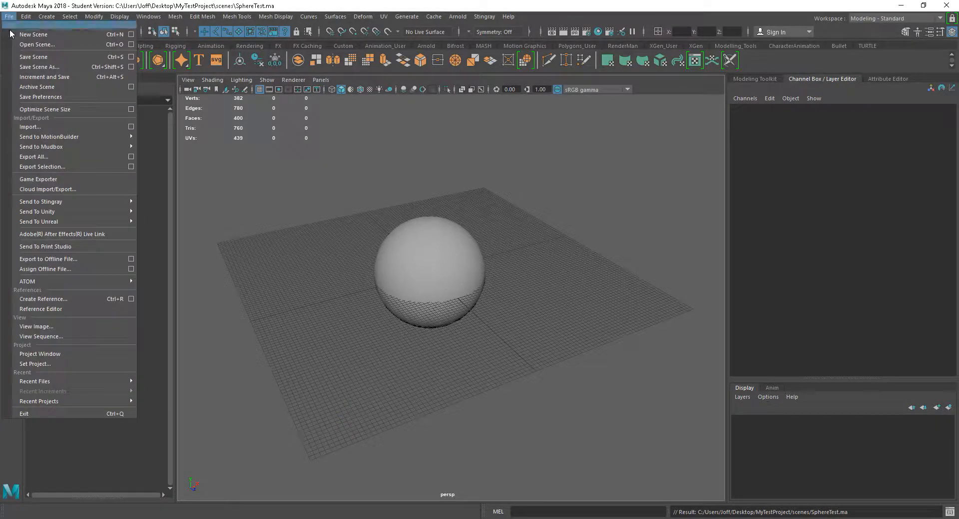
left_click(40, 36)
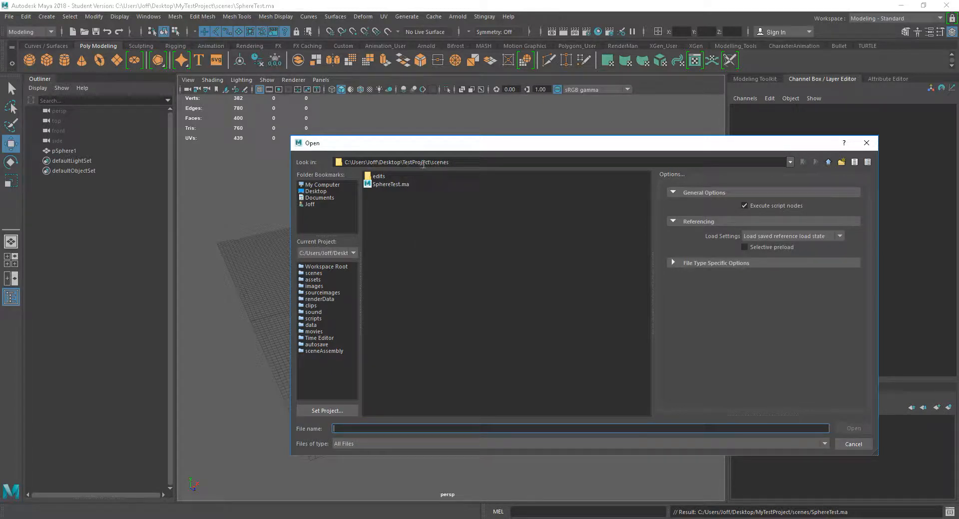
left_click(853, 444)
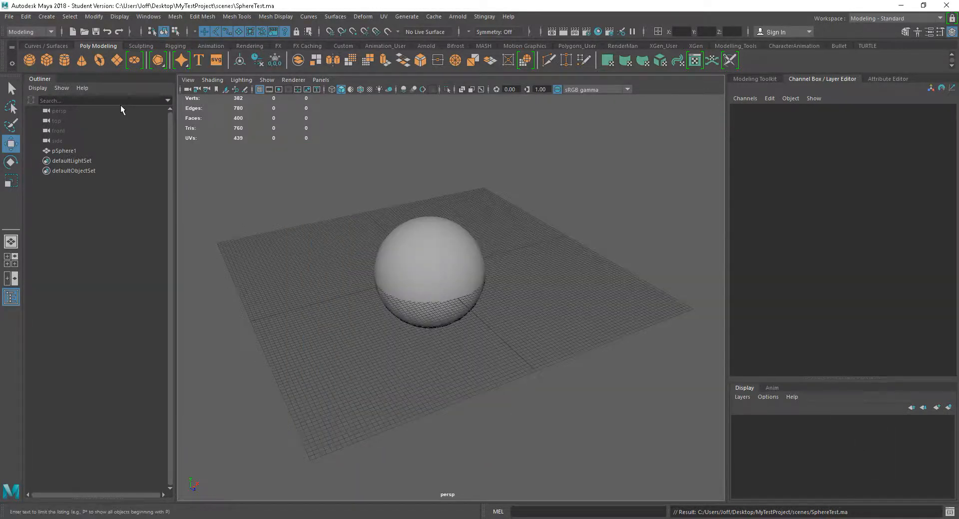
Switch the current project back to MyTestProject and view its scenes folder in the Open dialog
left_click(10, 17)
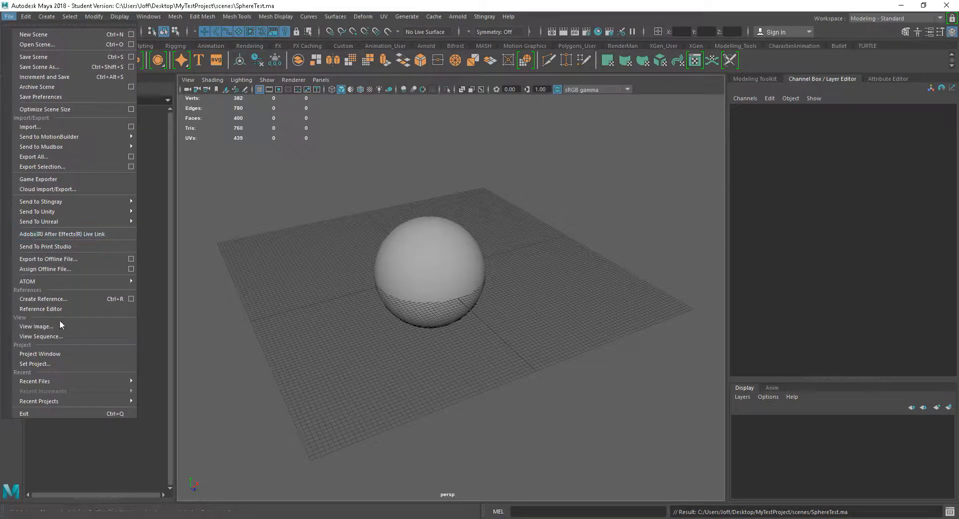
mouse_move(60, 382)
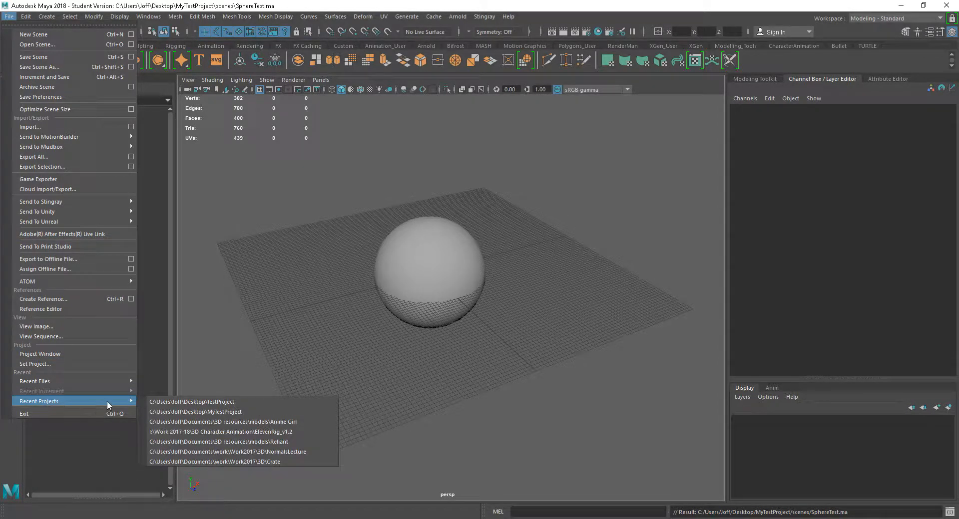
left_click(233, 413)
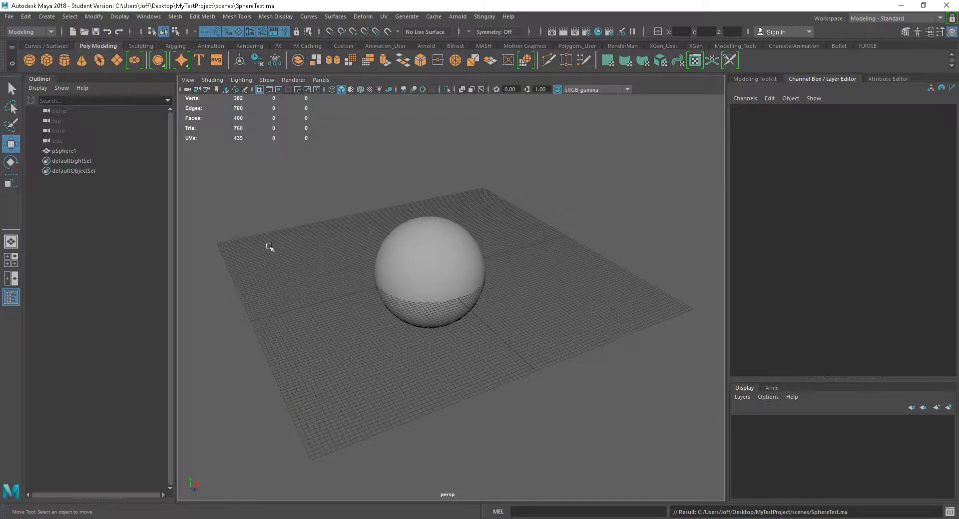
left_click(9, 16)
left_click(36, 44)
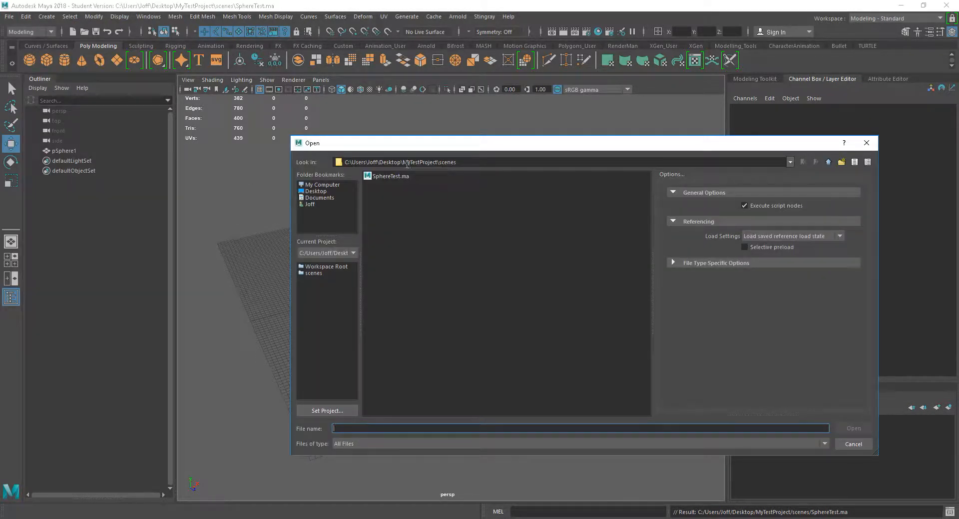
Check the MyTestProject part of the folder path offered for opening a scene, then cancel
left_click_drag(403, 163, 437, 162)
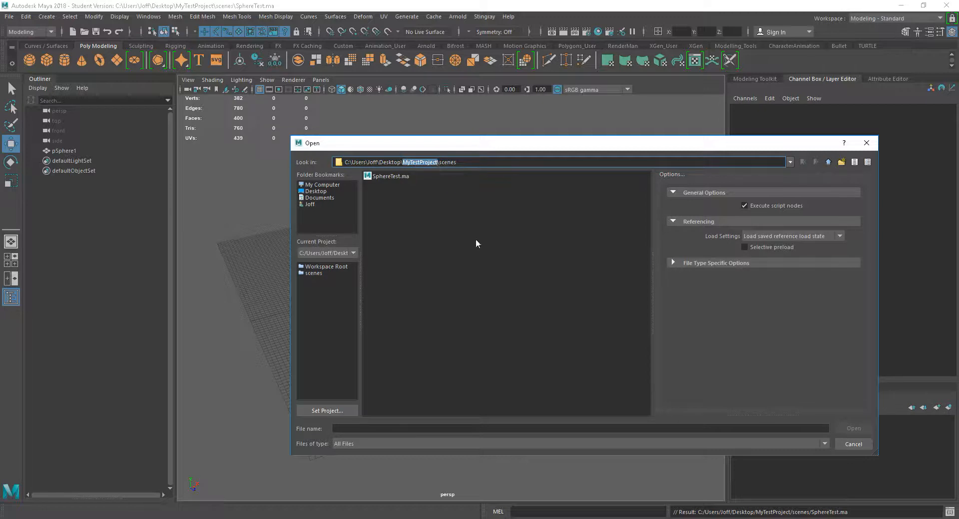
left_click(854, 444)
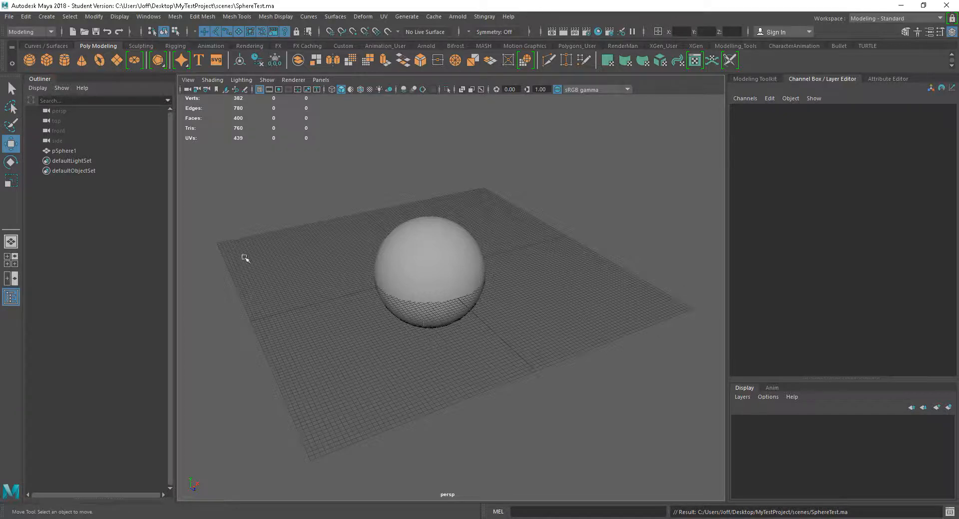
Review the Set Project command and the list of recent projects, leaving without choosing one
left_click(9, 17)
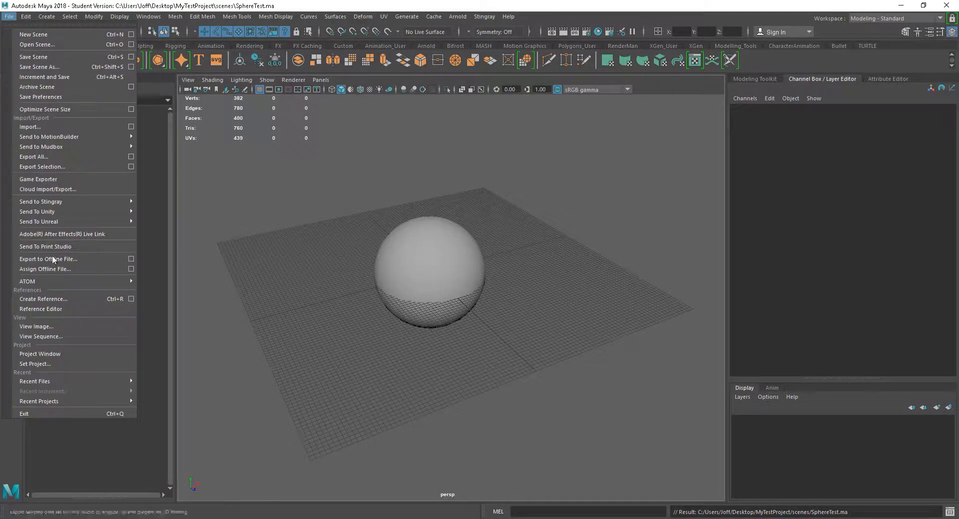
left_click(47, 364)
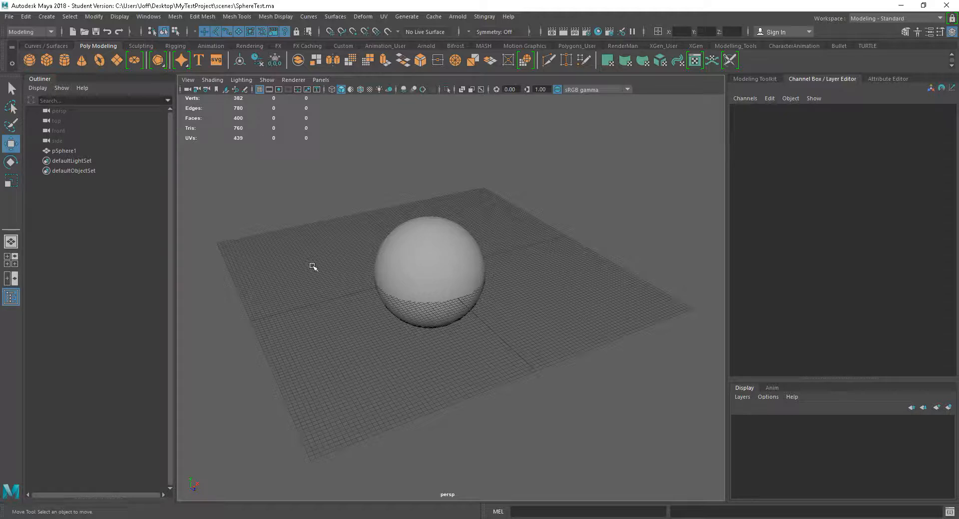
left_click(9, 16)
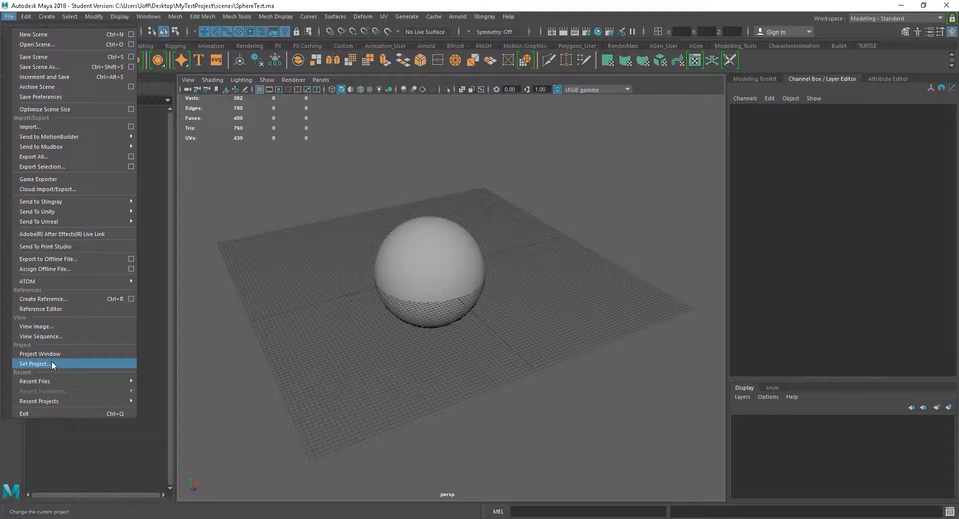
mouse_move(79, 400)
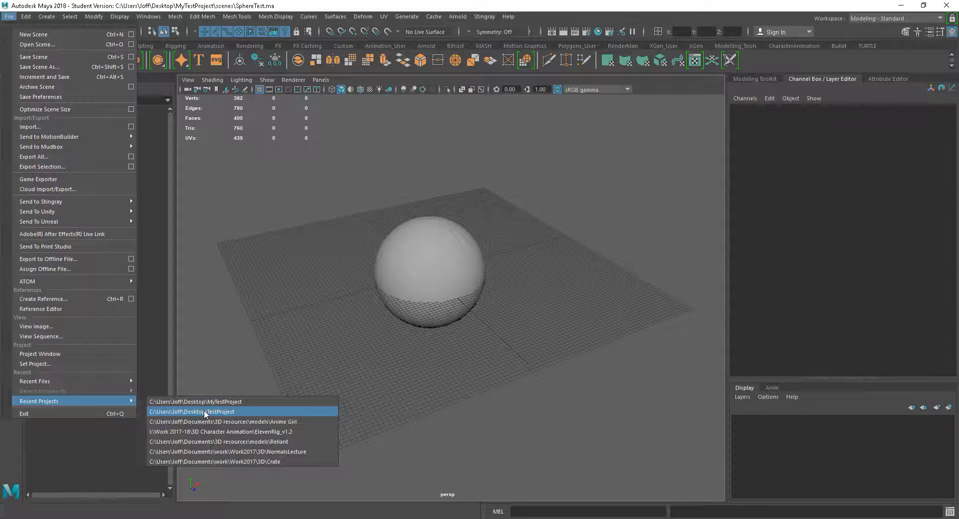
left_click(559, 329)
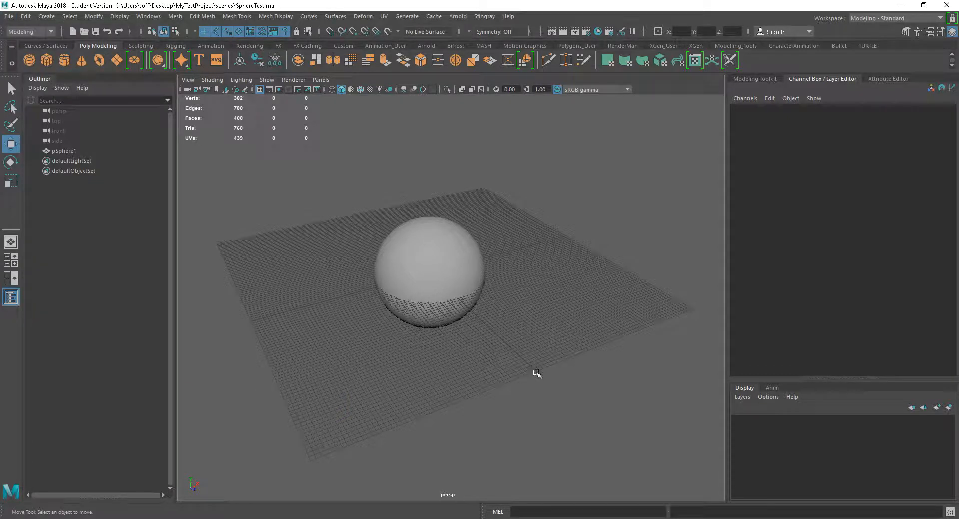